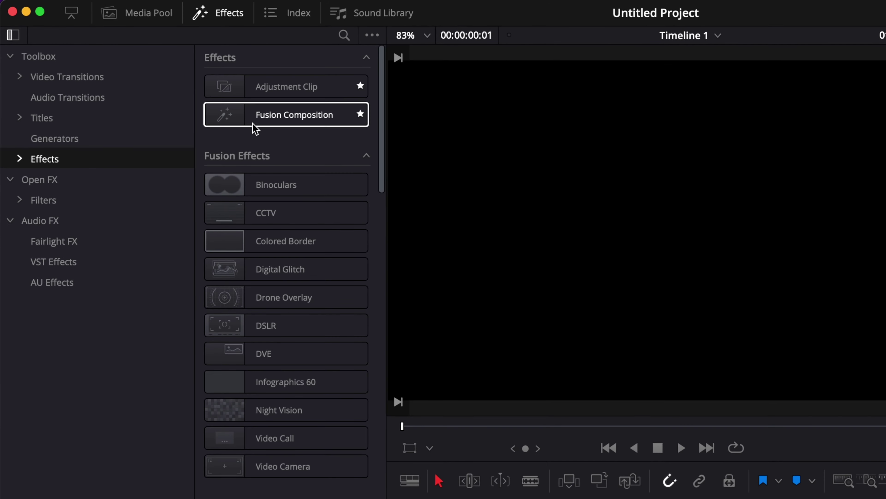
# Drag a Fusion Composition effect onto the start of the Video 1 track.
pyautogui.moveTo(192, 81); pyautogui.dragTo(385, 425)
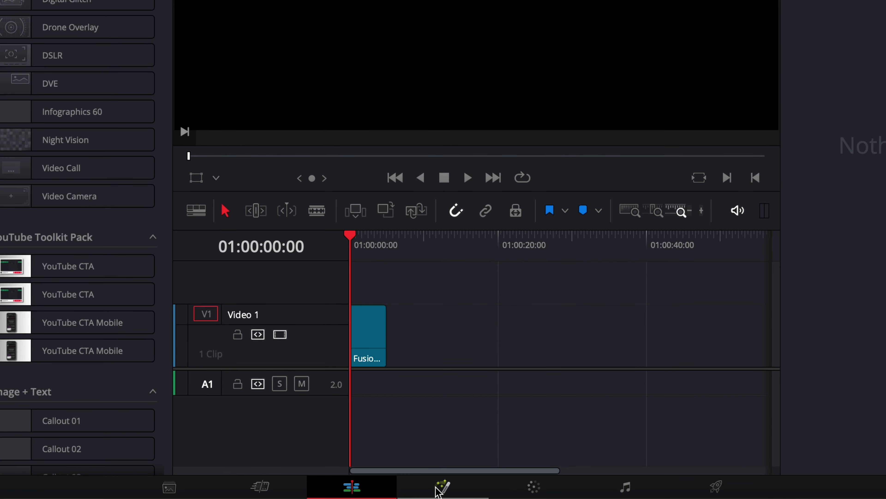
# On the Fusion page, feed a zero-alpha Background1 and a Text1 node through Merge2 into MediaOut1.
pyautogui.click(439, 490)
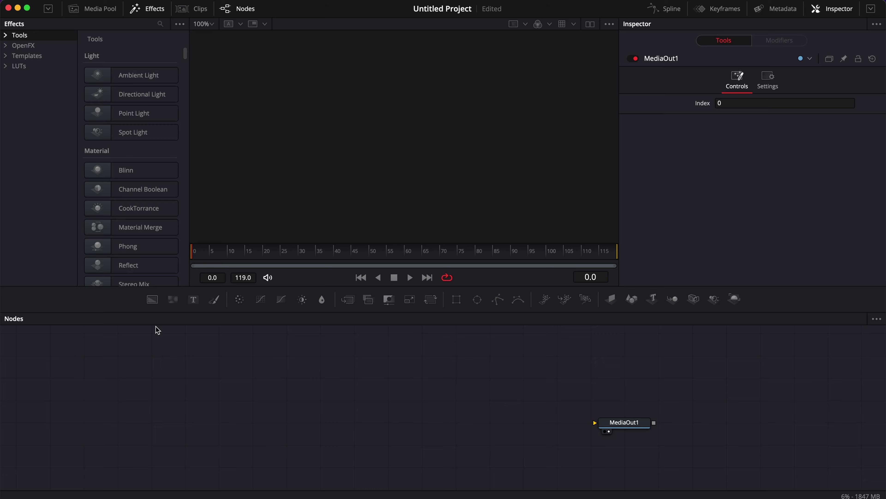
pyautogui.moveTo(152, 299); pyautogui.dragTo(126, 418)
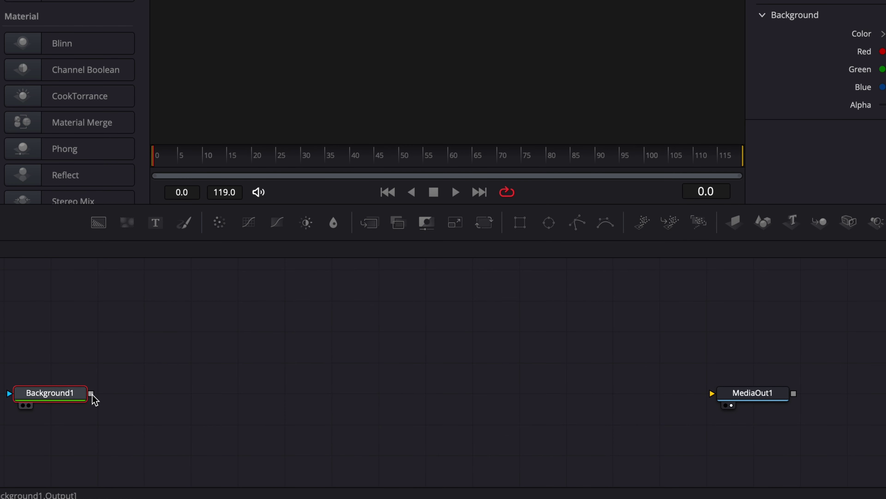
pyautogui.moveTo(92, 395); pyautogui.dragTo(719, 393)
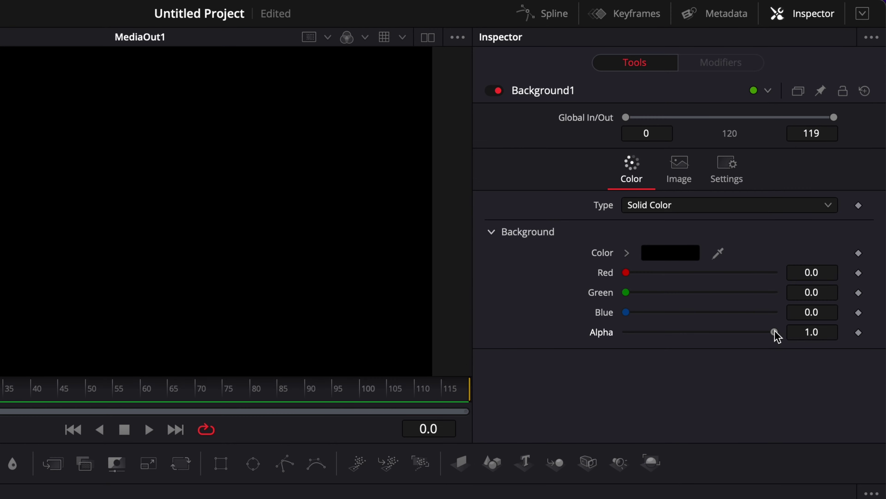
pyautogui.moveTo(774, 332); pyautogui.dragTo(606, 338)
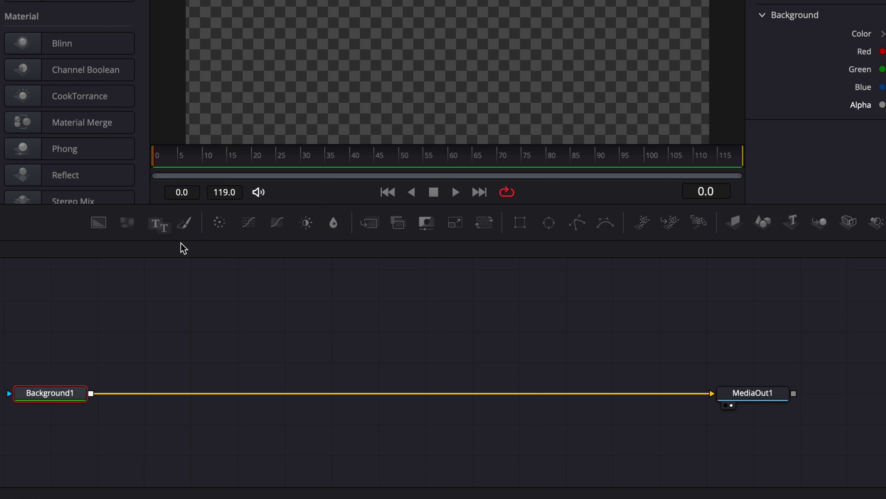
pyautogui.moveTo(181, 244); pyautogui.dragTo(91, 395)
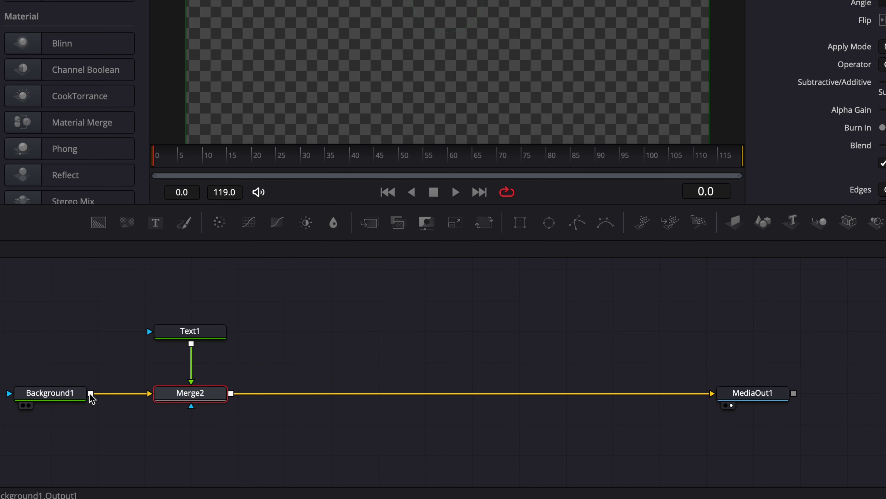
# Enter BLACKMAGIC in Text1, switch its font to Road Rage, and raise the size slightly.
pyautogui.click(204, 334)
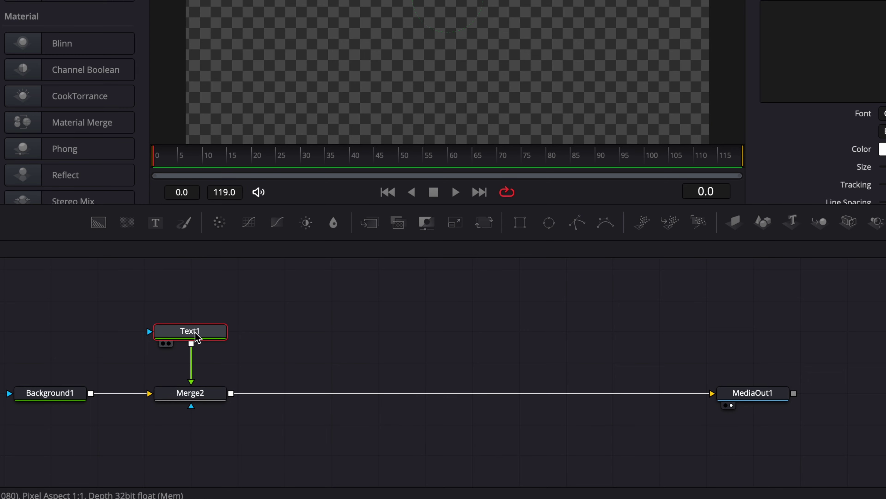
pyautogui.click(810, 25)
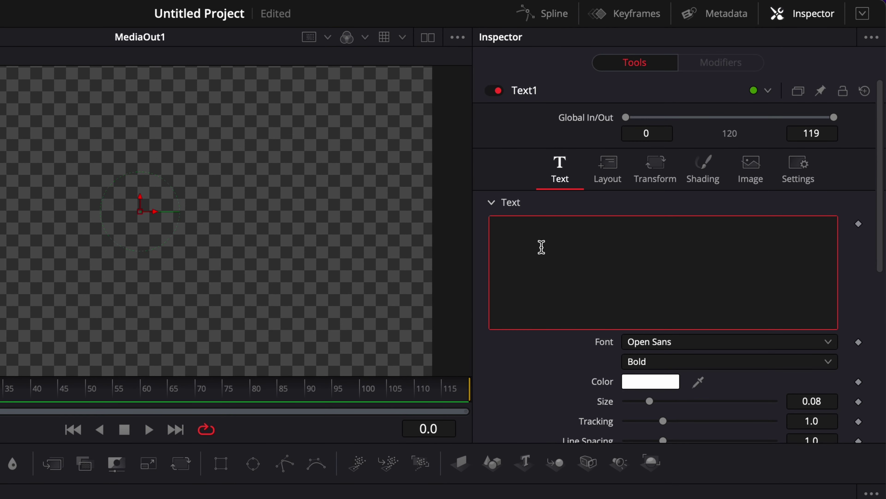
pyautogui.write('BLACKMAGIC')
pyautogui.click(651, 342)
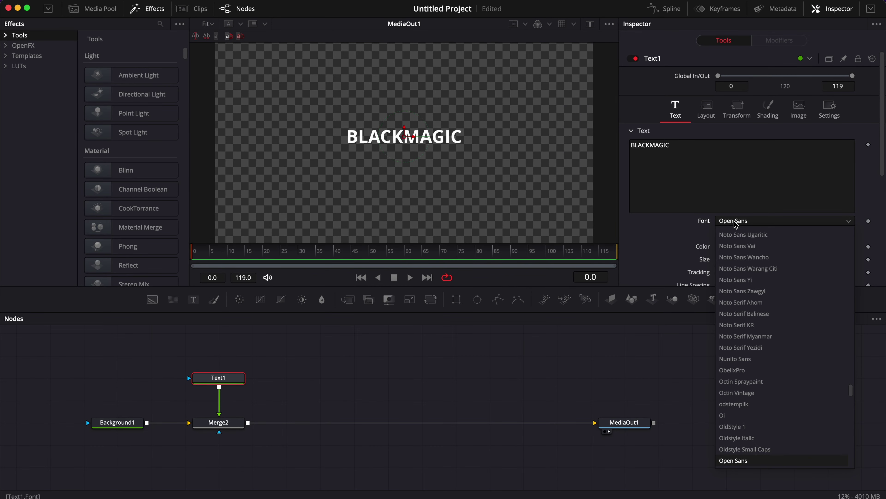
pyautogui.press('Down')
pyautogui.press('Down')
pyautogui.press('Down')
pyautogui.press('Down')
pyautogui.press('Down')
pyautogui.press('Down')
pyautogui.press('Down')
pyautogui.press('Down')
pyautogui.press('Down')
pyautogui.press('Down')
pyautogui.press('Down')
pyautogui.press('Down')
pyautogui.press('Down')
pyautogui.press('Down')
pyautogui.press('Down')
pyautogui.press('Down')
pyautogui.press('Down')
pyautogui.press('Down')
pyautogui.press('Down')
pyautogui.press('Down')
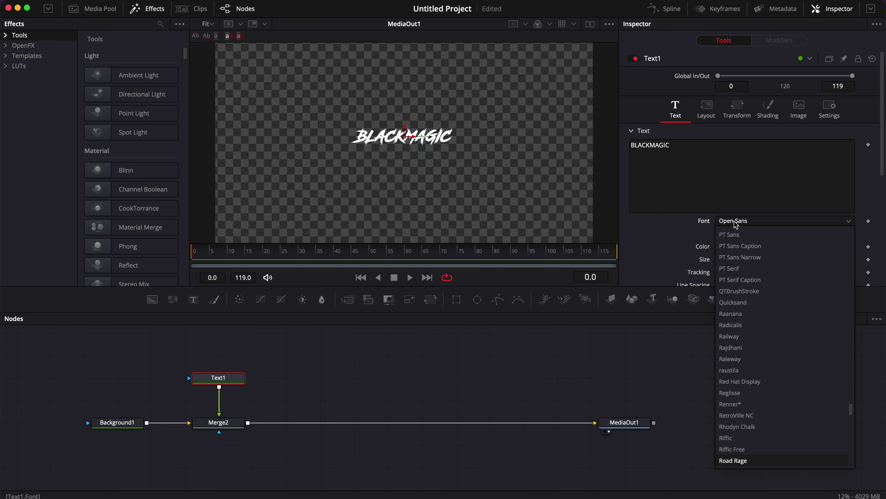
pyautogui.press('Return')
pyautogui.moveTo(710, 312); pyautogui.dragTo(714, 309)
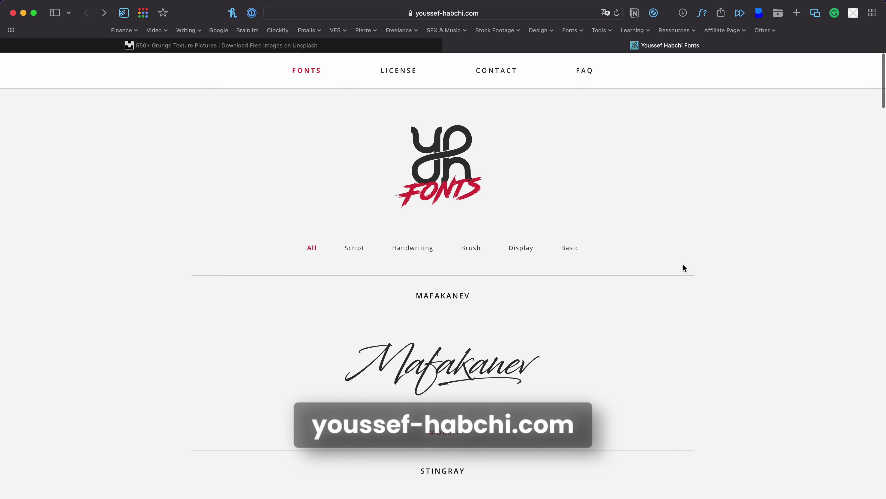
# Scroll the youssef-habchi.com font list down to Road Rage and open its font page.
pyautogui.scroll(-4, 683, 265)
pyautogui.scroll(-10, 683, 265)
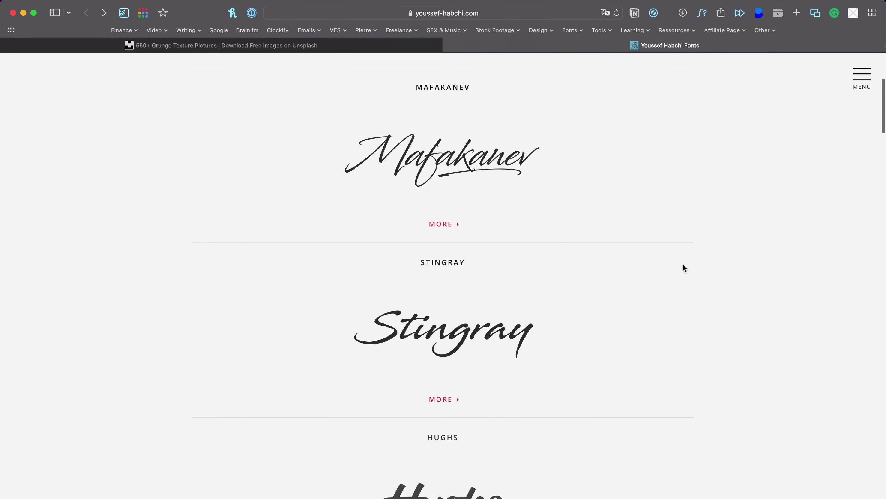
pyautogui.scroll(-20, 683, 265)
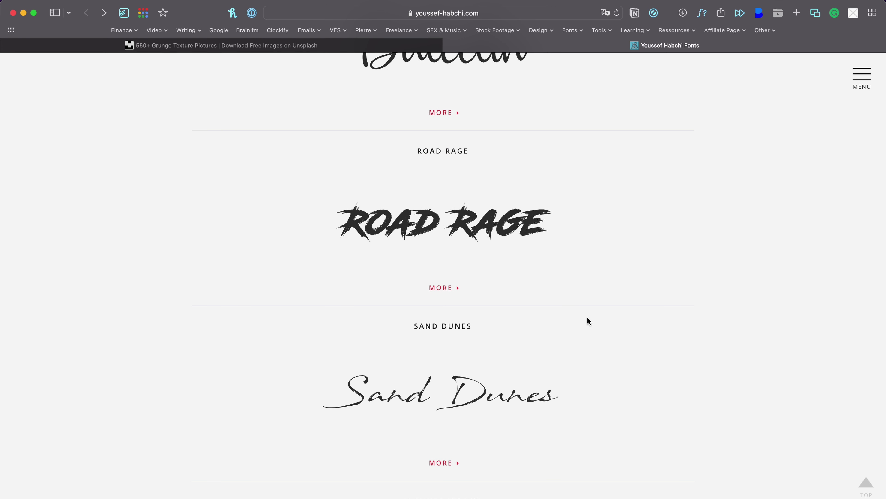
pyautogui.press('super+bracketright')
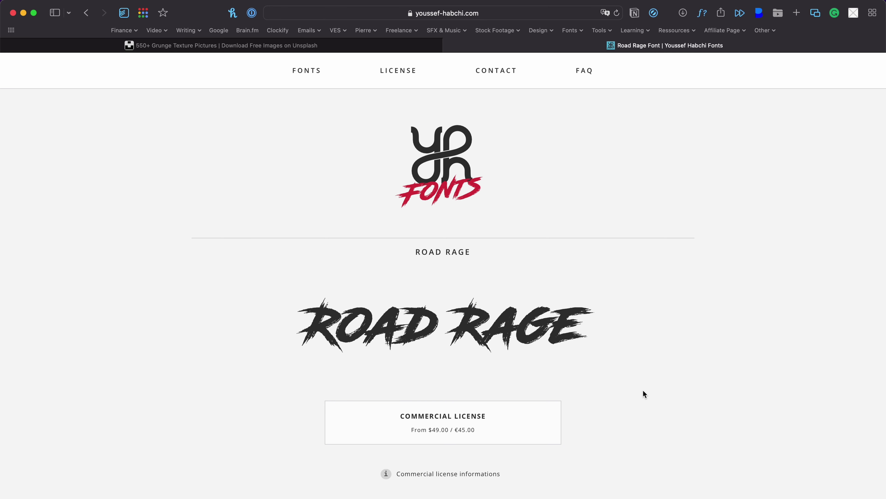
pyautogui.scroll(-4, 643, 390)
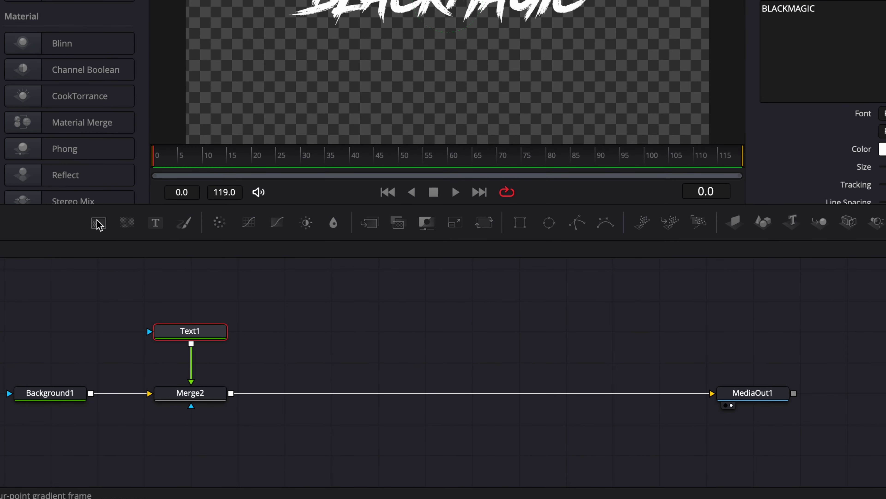
# Add a second Background node beside the text node and set its colour to white.
pyautogui.moveTo(150, 300); pyautogui.dragTo(281, 379)
pyautogui.moveTo(276, 333); pyautogui.dragTo(276, 334)
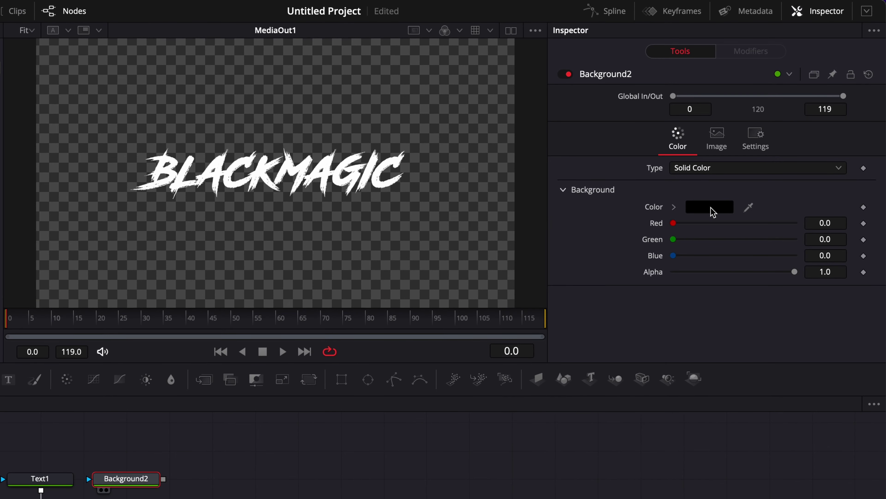
pyautogui.click(710, 207)
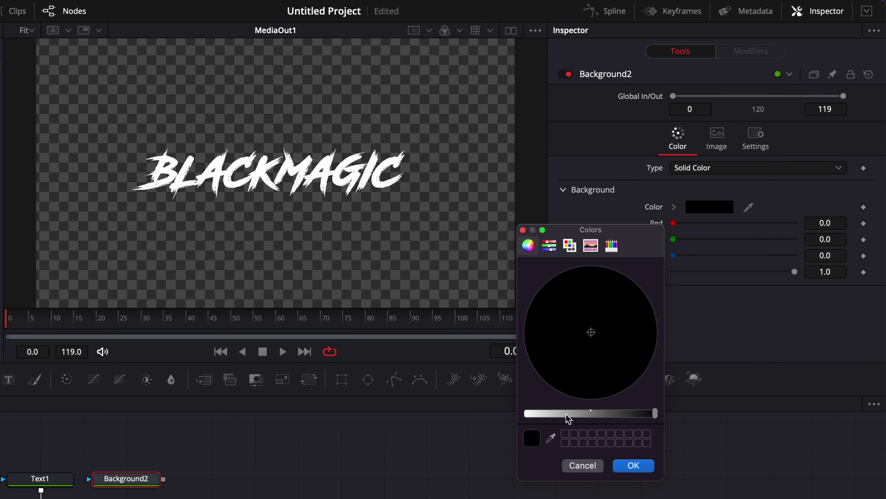
pyautogui.moveTo(566, 415); pyautogui.dragTo(499, 415)
pyautogui.click(634, 465)
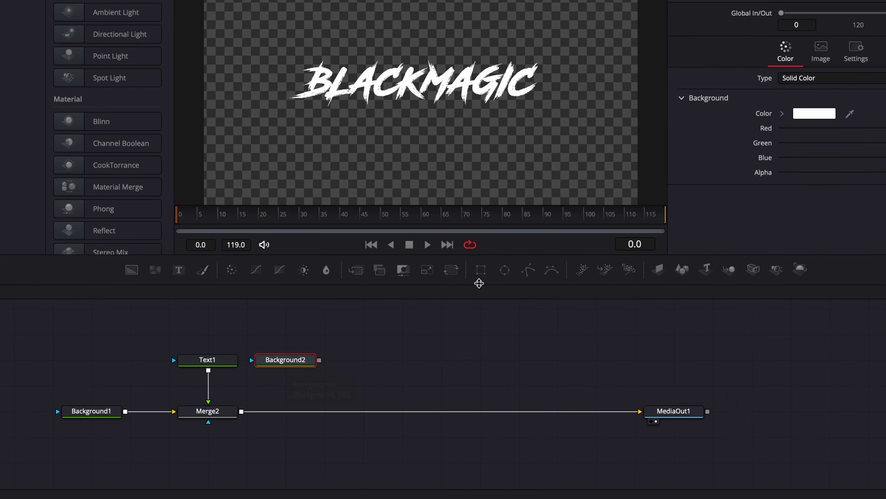
# Mask it with an outline-only Rectangle merged over Merge2, border 0.0096, stretched around BLACKMAGIC.
pyautogui.click(341, 379)
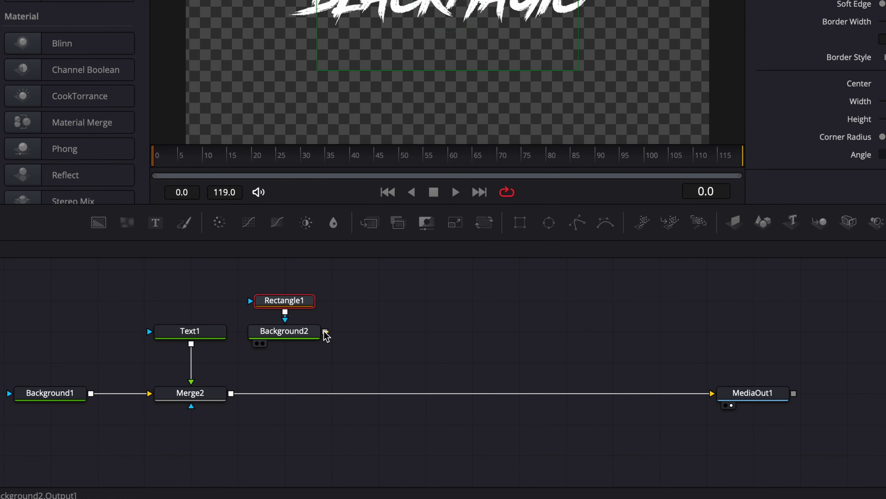
pyautogui.moveTo(325, 331); pyautogui.dragTo(231, 393)
pyautogui.click(284, 300)
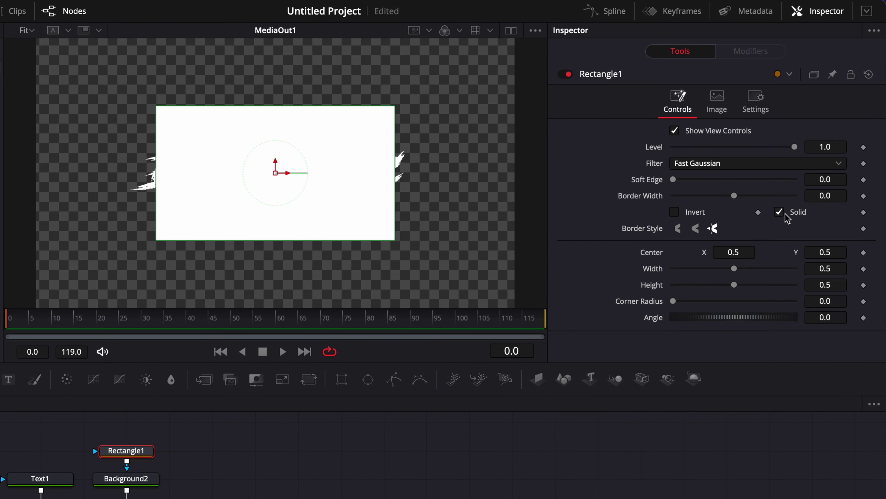
pyautogui.click(780, 213)
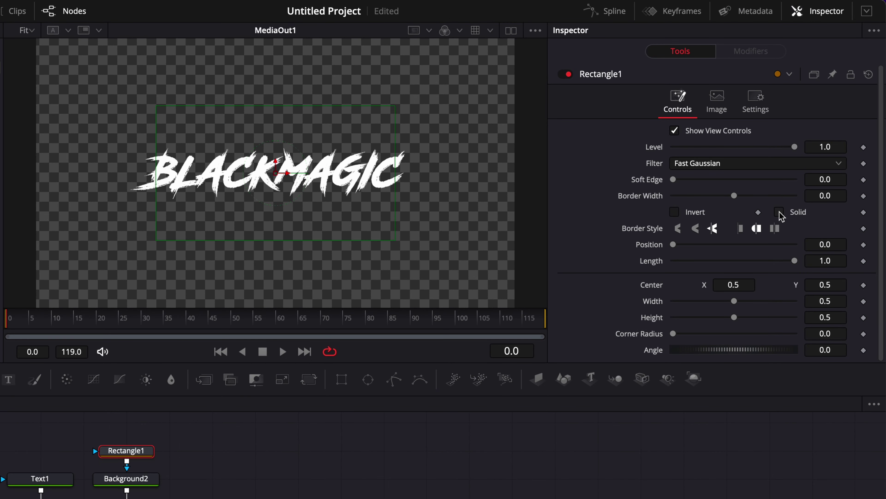
pyautogui.moveTo(825, 196); pyautogui.dragTo(280, 225)
pyautogui.moveTo(398, 192); pyautogui.dragTo(454, 192)
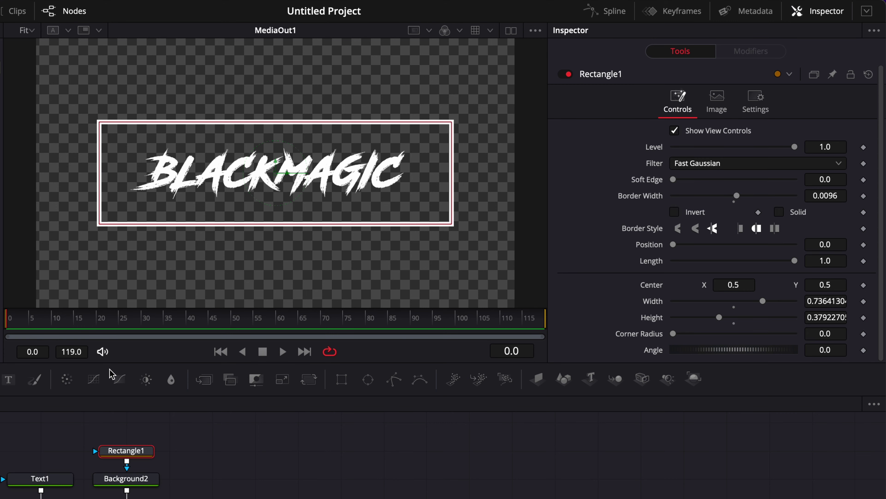
# Add FastNoise1 and Displace1 nodes via quick search and connect the noise into Displace1.
pyautogui.scroll(2, 148, 453)
pyautogui.hotkey('shift', 'space')
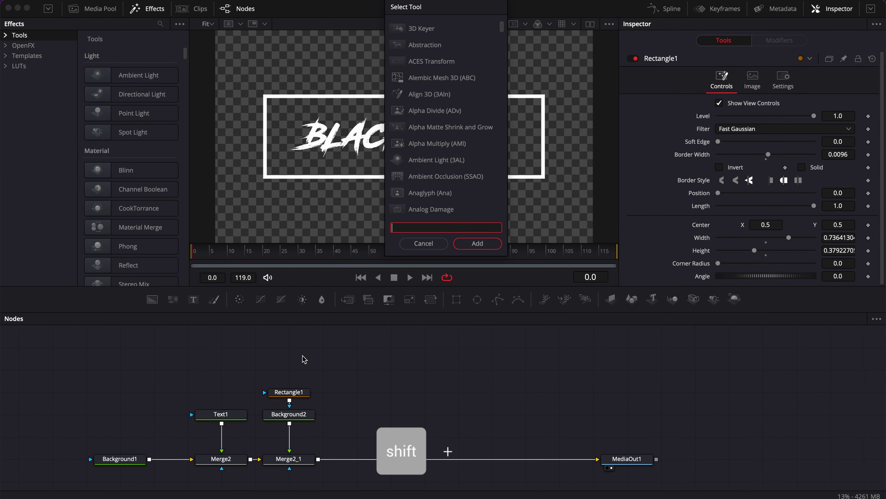
pyautogui.write('fast')
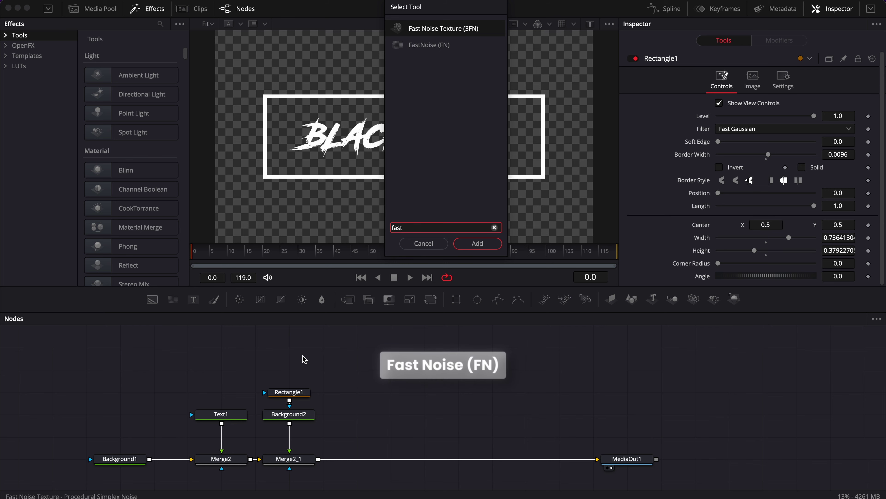
pyautogui.press('Down')
pyautogui.press('Return')
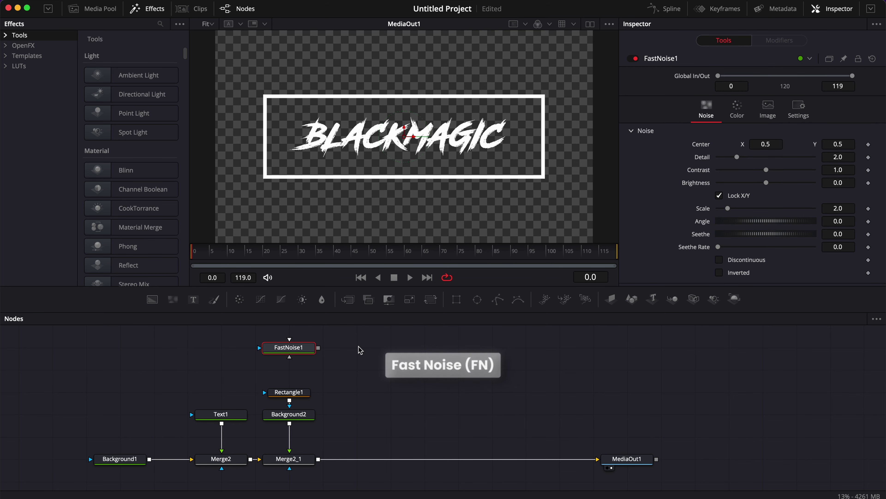
pyautogui.hotkey('shift', 'space')
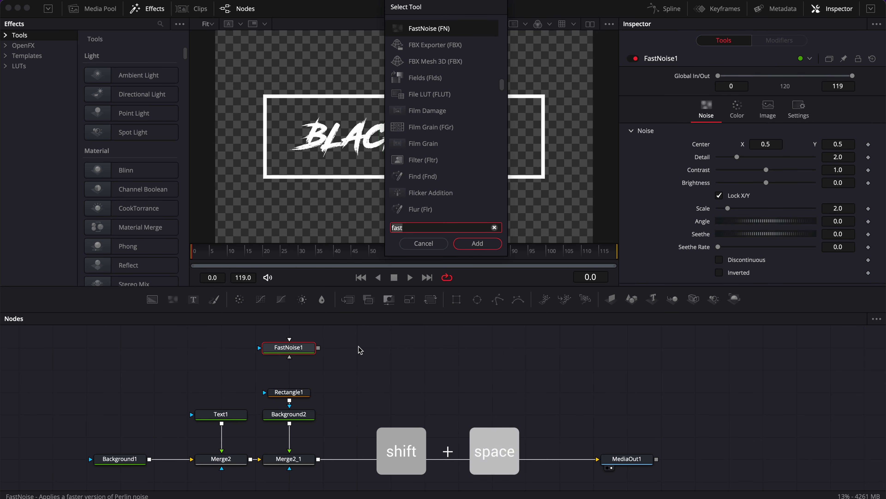
pyautogui.write('disp')
pyautogui.press('Down')
pyautogui.press('Down')
pyautogui.press('Return')
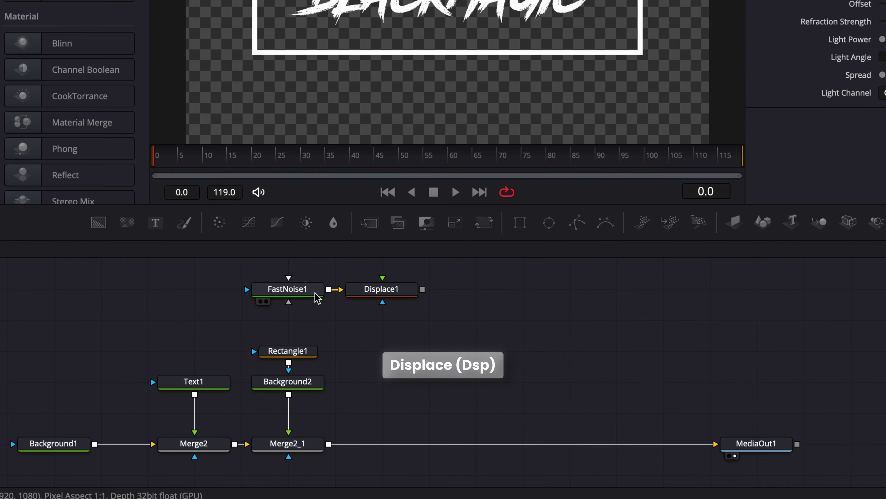
pyautogui.moveTo(289, 347); pyautogui.dragTo(255, 347)
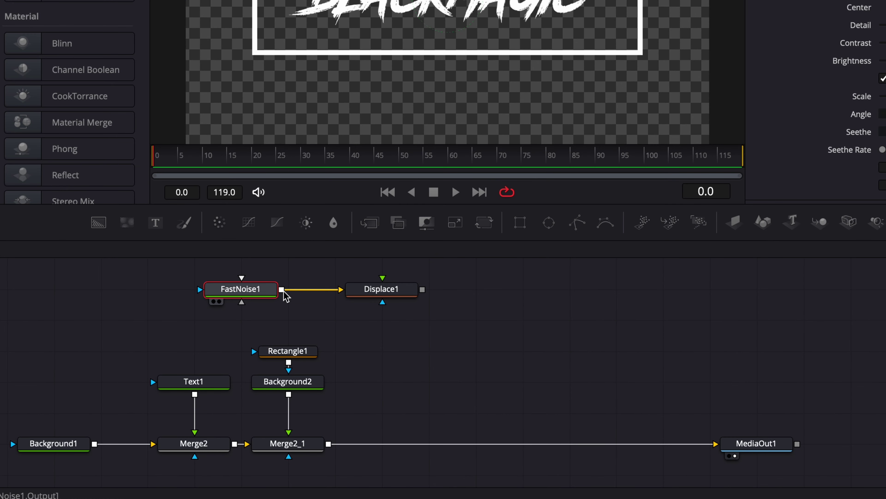
pyautogui.moveTo(340, 293); pyautogui.dragTo(384, 289)
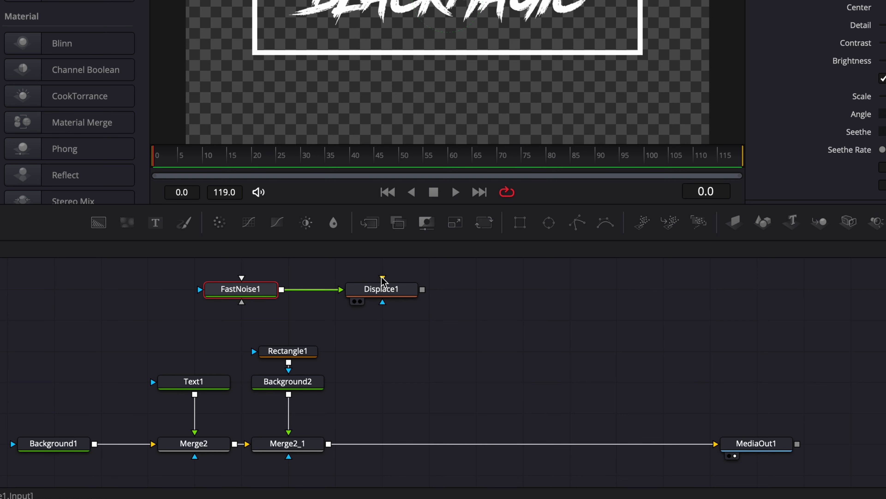
# Reroute the white frame through Displace1 and connect its output into Merge2_1.
pyautogui.moveTo(289, 428); pyautogui.dragTo(322, 422)
pyautogui.moveTo(265, 328); pyautogui.dragTo(390, 268)
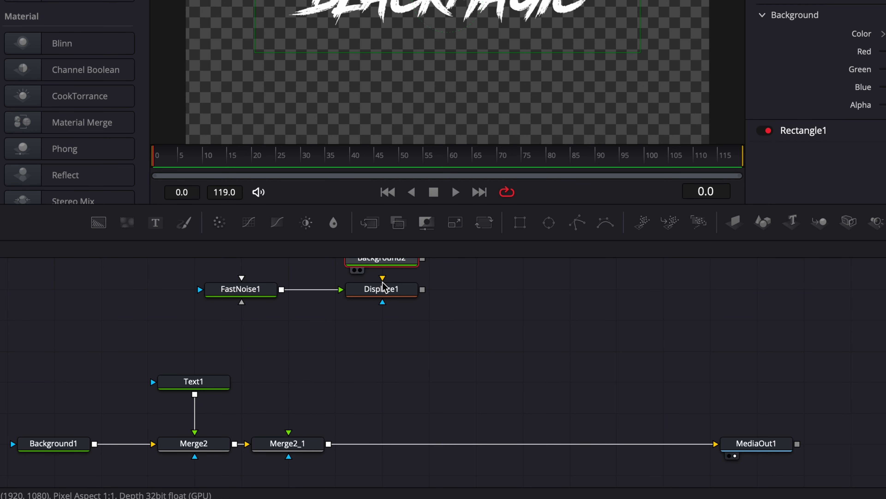
pyautogui.scroll(1, 409, 328)
pyautogui.scroll(1, 409, 329)
pyautogui.moveTo(422, 314); pyautogui.dragTo(382, 346)
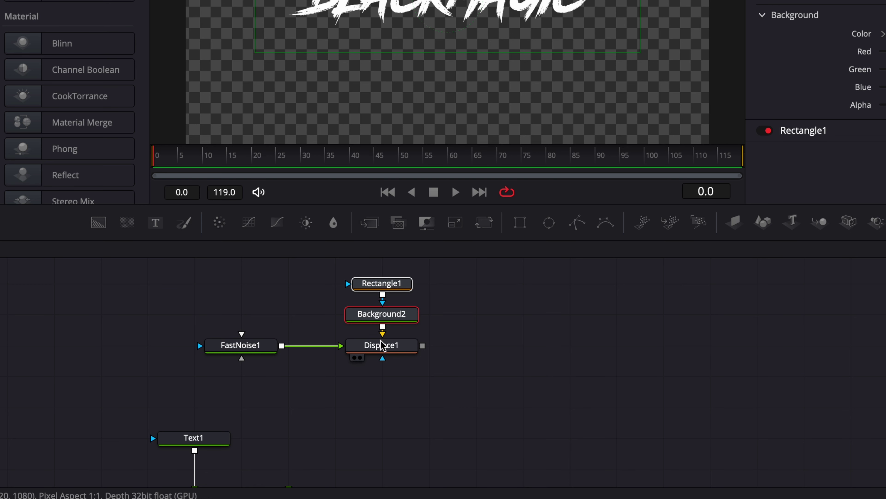
pyautogui.scroll(-1, 432, 324)
pyautogui.moveTo(432, 320); pyautogui.dragTo(297, 462)
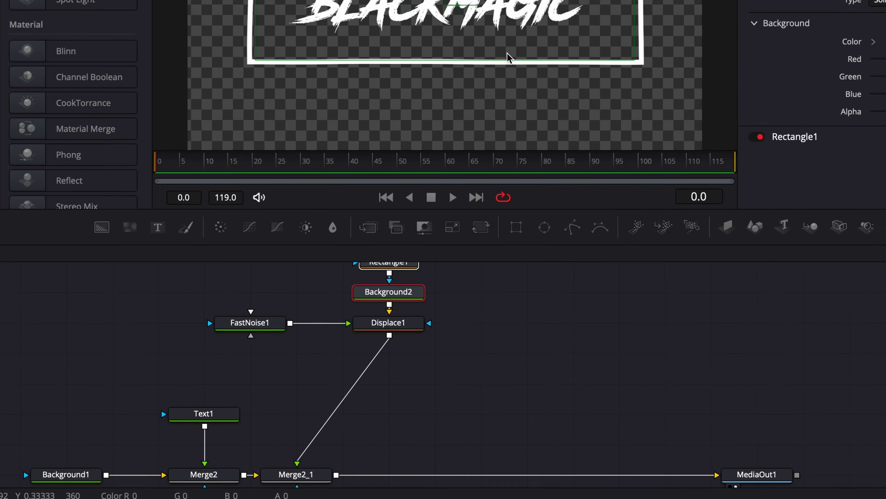
# View FastNoise1 and set its Color 1 alpha to 1 for opaque noise.
pyautogui.click(246, 378)
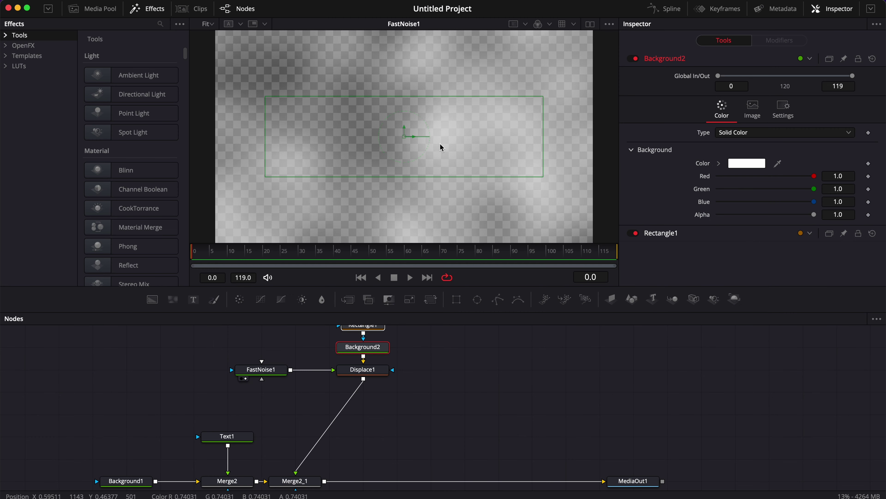
pyautogui.click(251, 369)
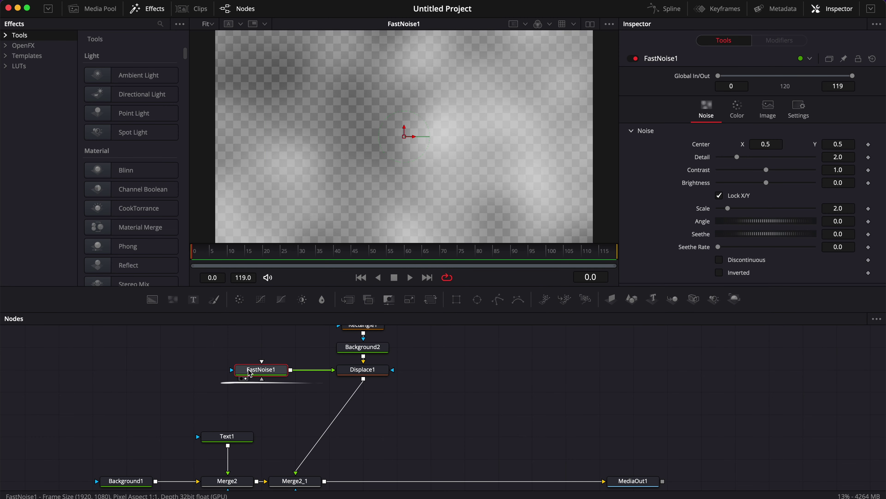
pyautogui.click(737, 119)
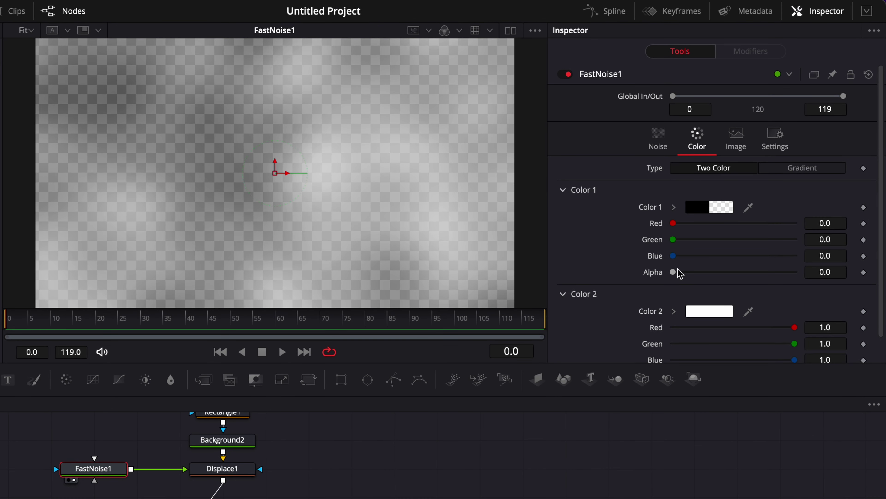
pyautogui.moveTo(676, 271); pyautogui.dragTo(827, 282)
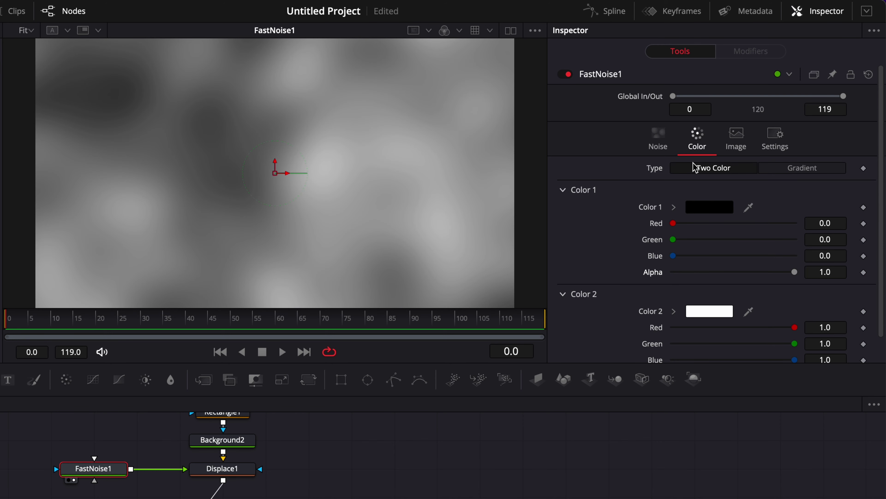
pyautogui.click(660, 137)
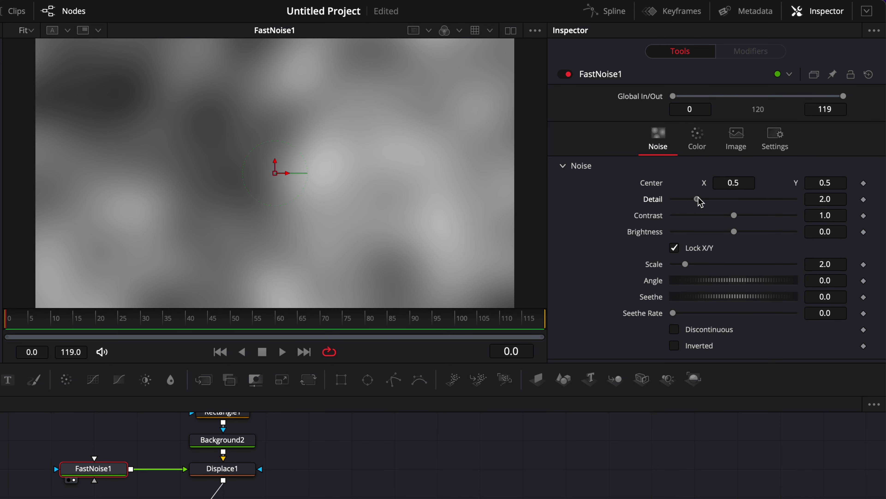
# Set noise Detail 10, Contrast 5, Brightness 1 and Scale 10.7, then view Displace1.
pyautogui.moveTo(698, 199); pyautogui.dragTo(883, 208)
pyautogui.moveTo(735, 215); pyautogui.dragTo(852, 223)
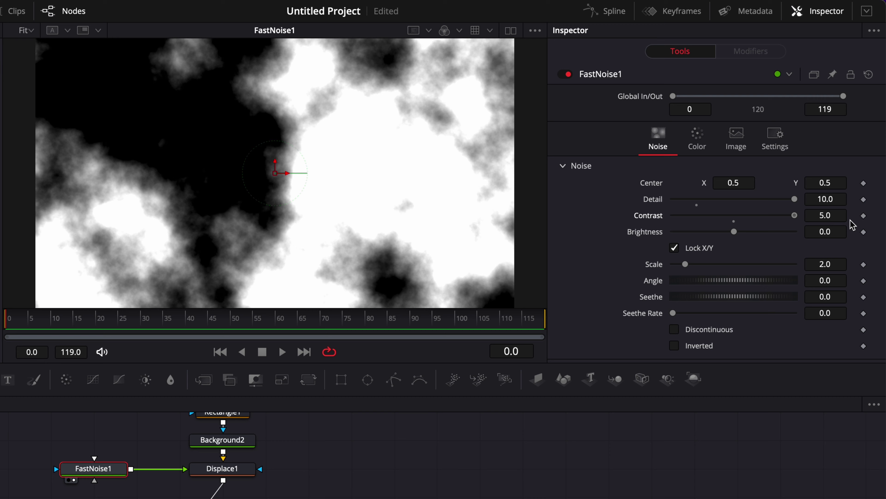
pyautogui.moveTo(735, 232); pyautogui.dragTo(879, 249)
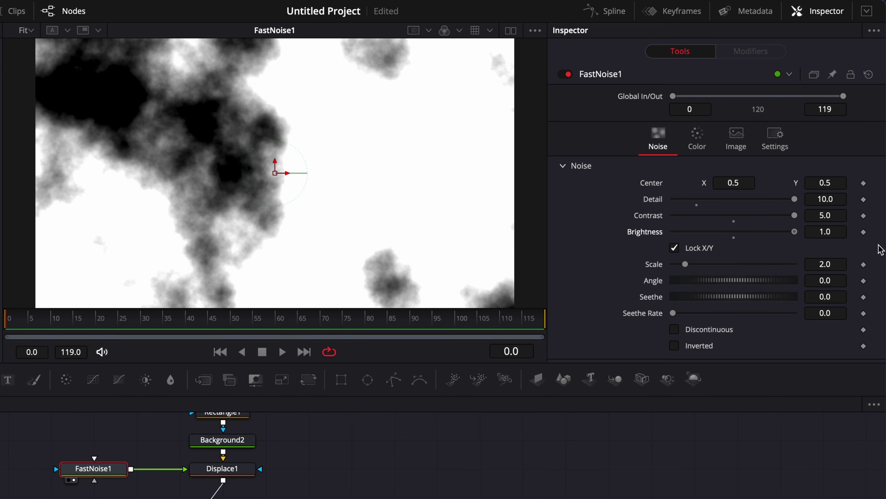
pyautogui.moveTo(685, 264); pyautogui.dragTo(738, 277)
pyautogui.scroll(-1, 80, 453)
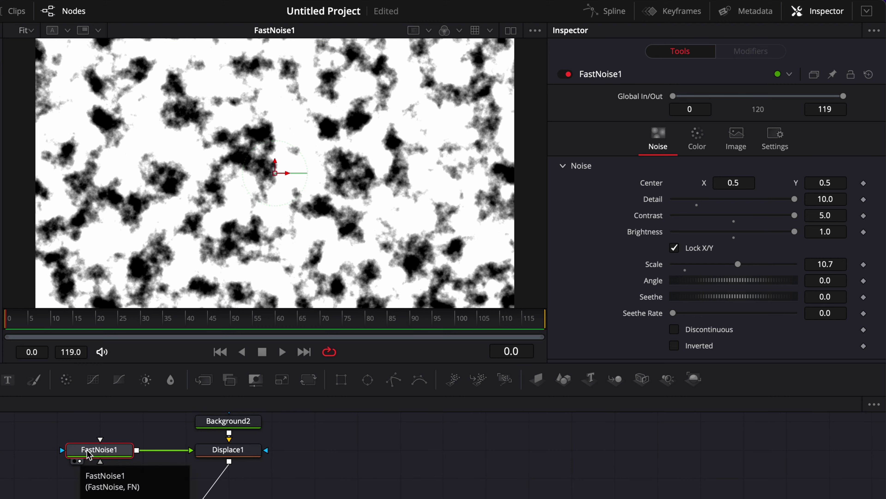
pyautogui.click(207, 461)
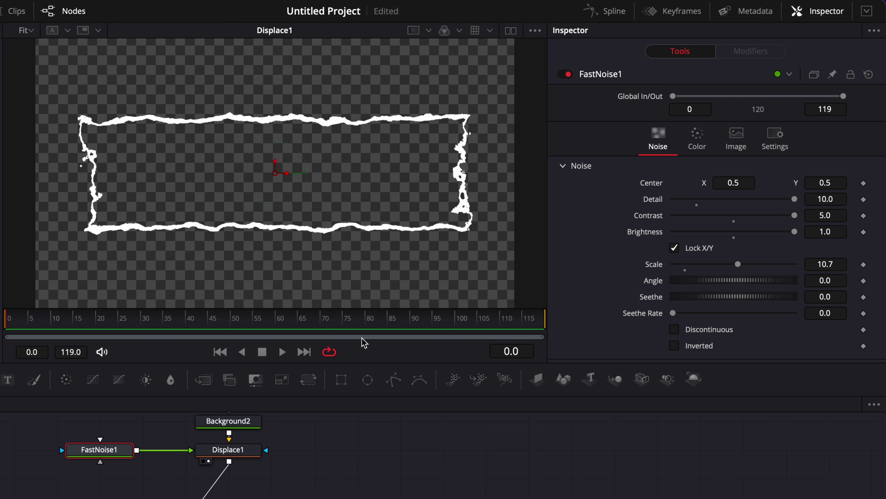
pyautogui.click(225, 452)
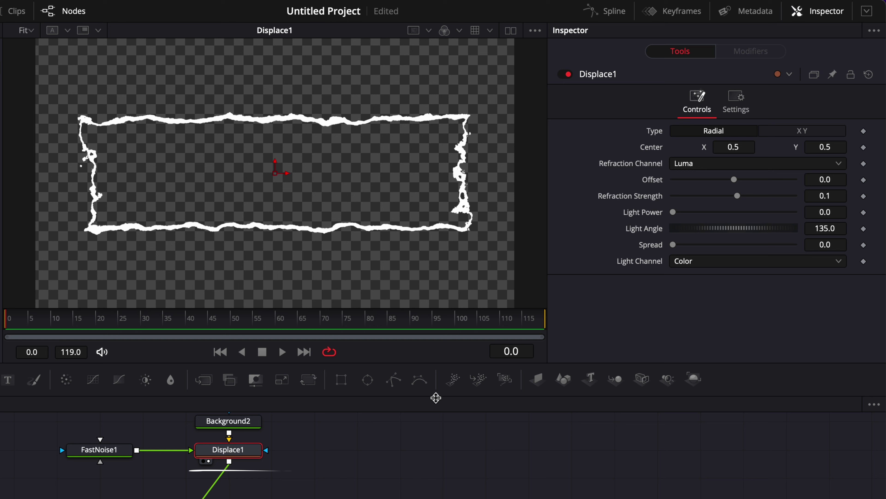
# Switch Displace1 to XY type with X and Y Refraction both at 0.003.
pyautogui.click(794, 134)
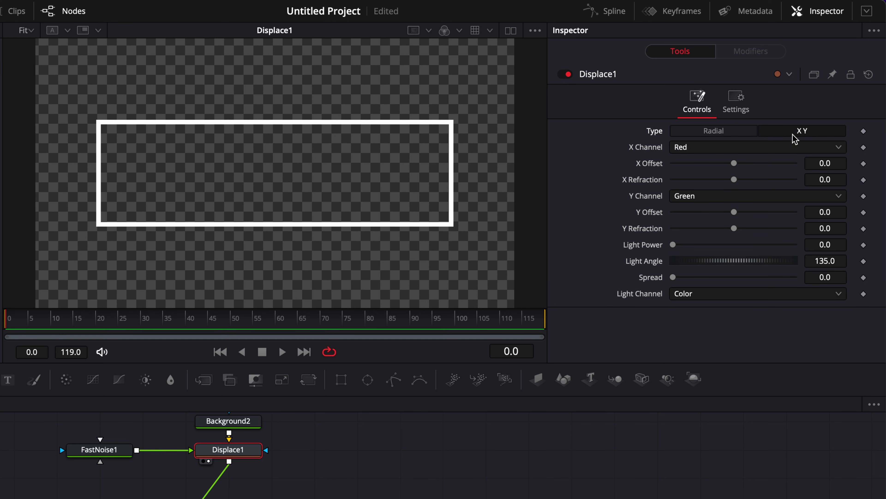
pyautogui.moveTo(738, 179); pyautogui.dragTo(740, 182)
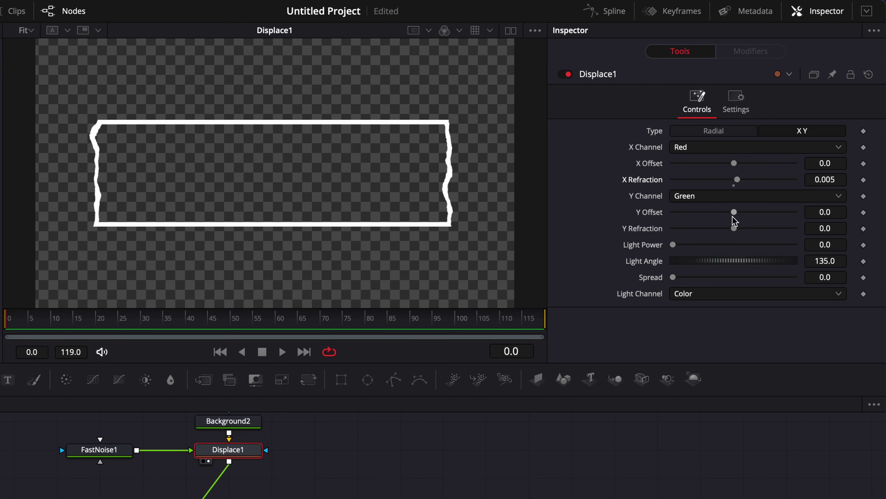
pyautogui.moveTo(735, 232); pyautogui.dragTo(736, 232)
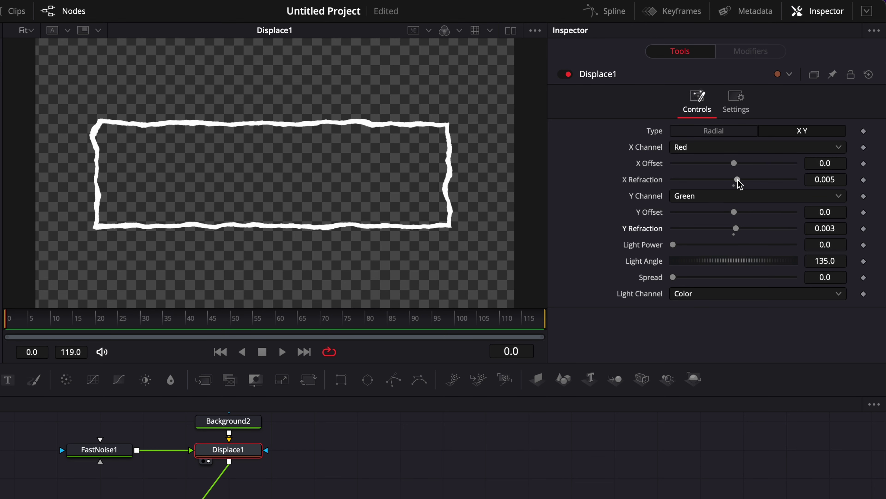
pyautogui.moveTo(739, 179); pyautogui.dragTo(738, 185)
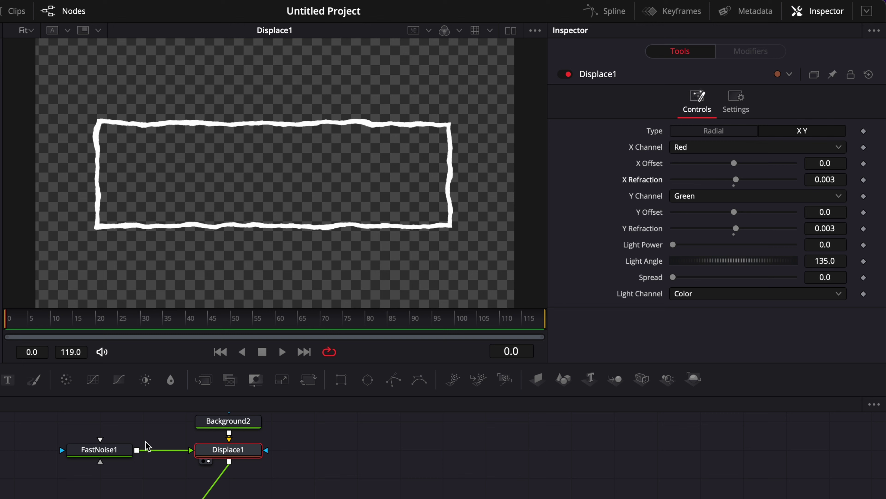
# Unlock FastNoise1's X/Y scale, set X Scale 14.22 and Angle 43.6, then preview the output.
pyautogui.click(80, 461)
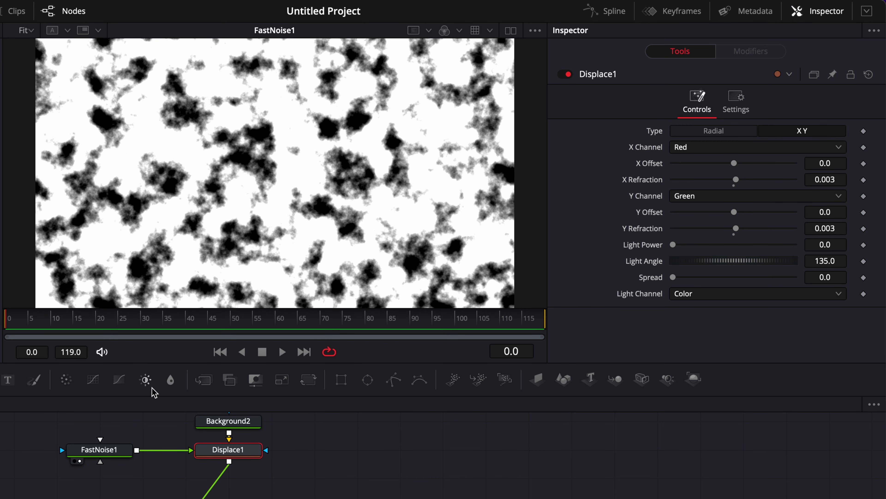
pyautogui.click(99, 451)
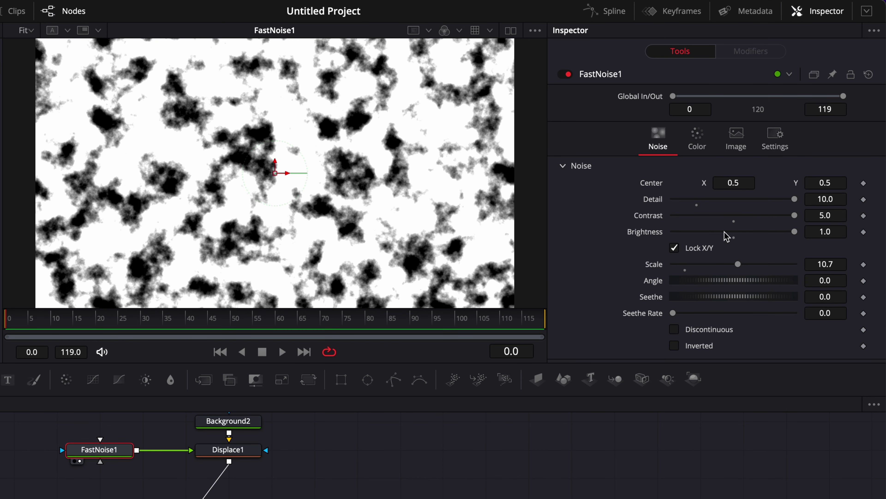
pyautogui.click(674, 248)
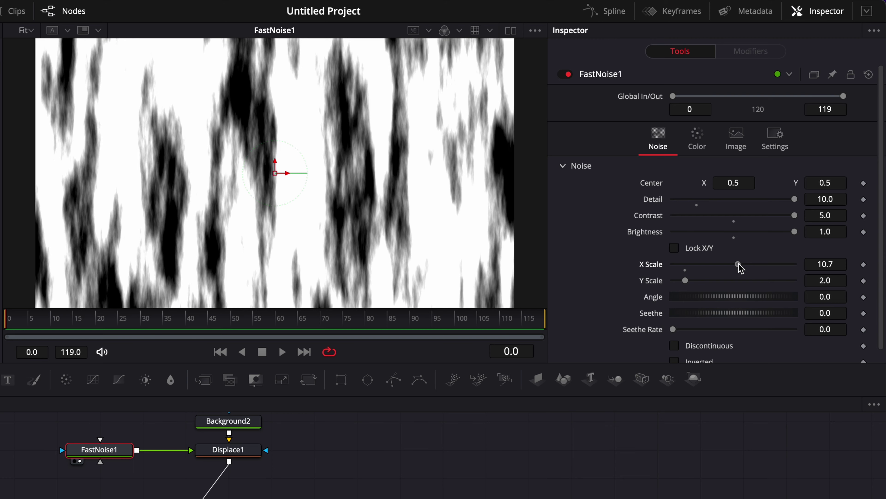
pyautogui.moveTo(740, 267); pyautogui.dragTo(761, 273)
pyautogui.moveTo(724, 299); pyautogui.dragTo(739, 309)
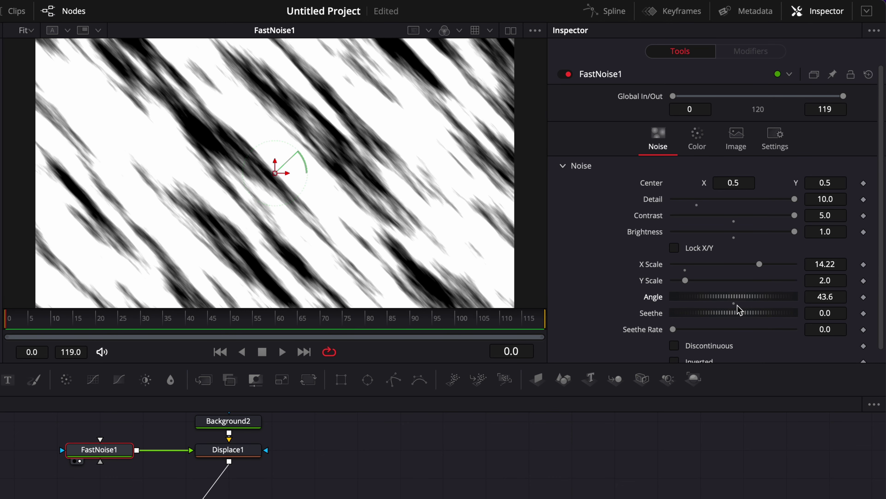
pyautogui.click(208, 461)
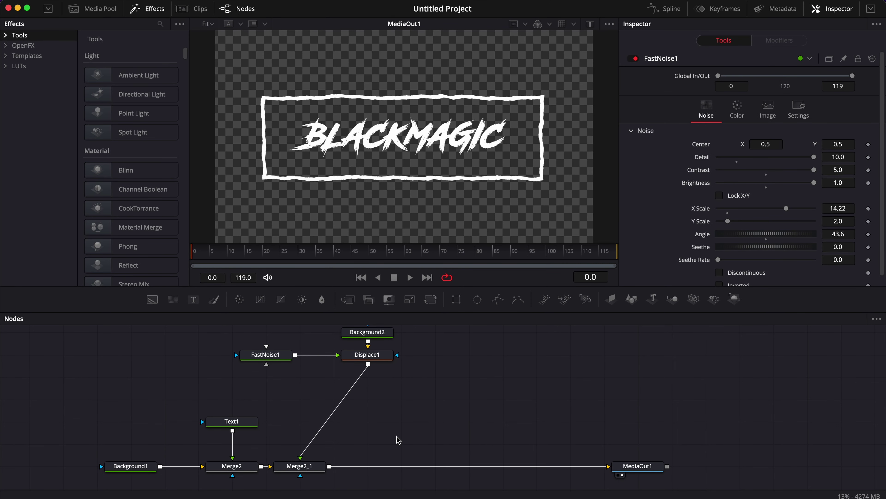
# Add a Displace2 node via quick search and drop it onto the Merge2_1–MediaOut1 link.
pyautogui.hotkey('shift', 'space')
pyautogui.write('displ')
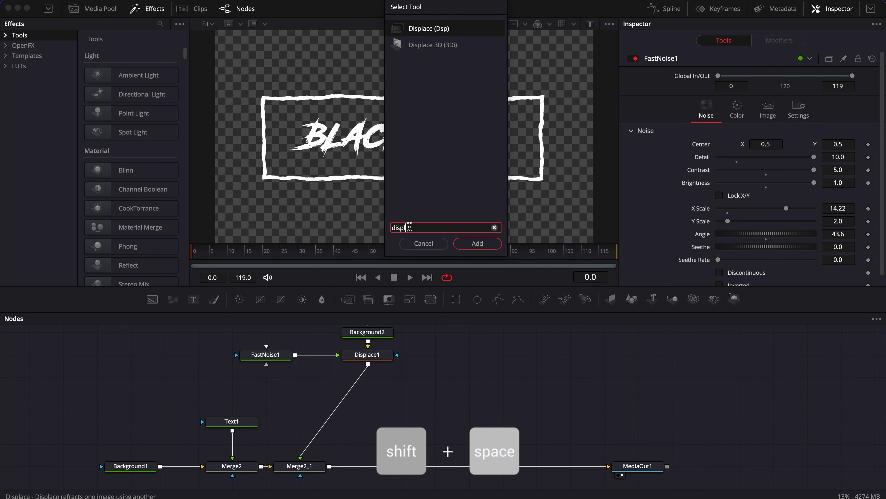
pyautogui.press('Return')
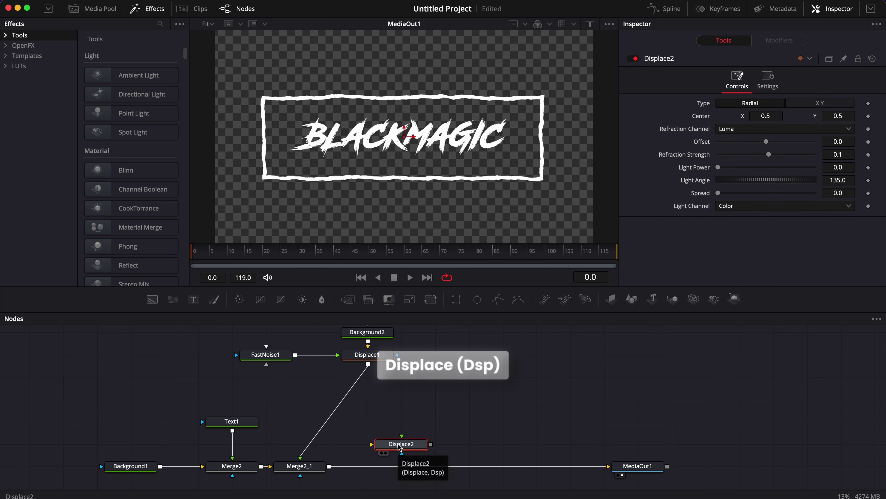
pyautogui.moveTo(400, 448); pyautogui.dragTo(395, 475)
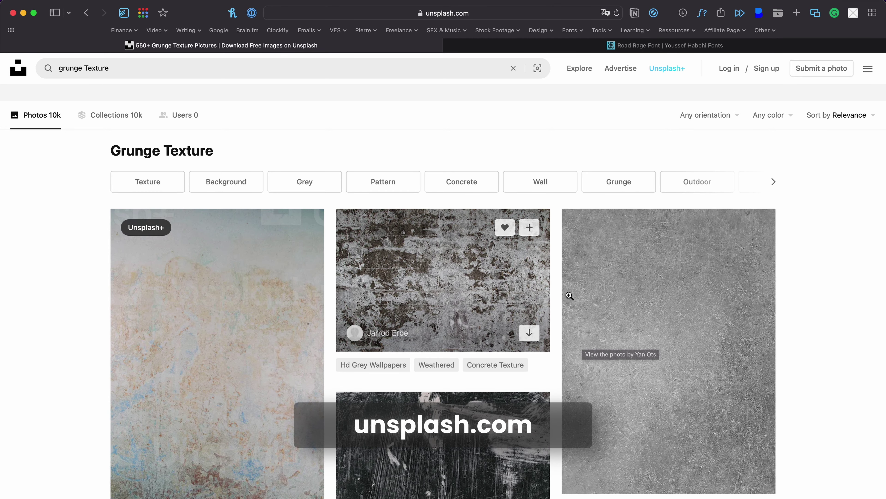
pyautogui.scroll(-8, 406, 295)
pyautogui.scroll(-4, 406, 294)
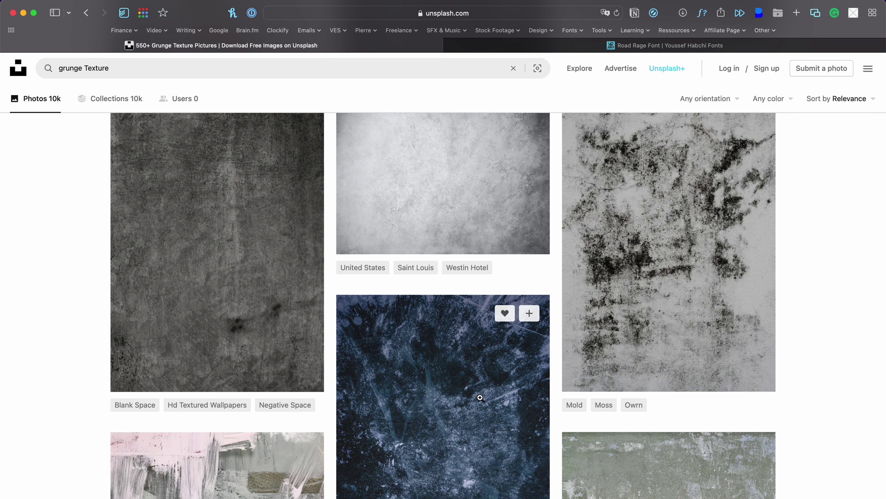
pyautogui.scroll(-4, 480, 397)
pyautogui.scroll(-10, 480, 398)
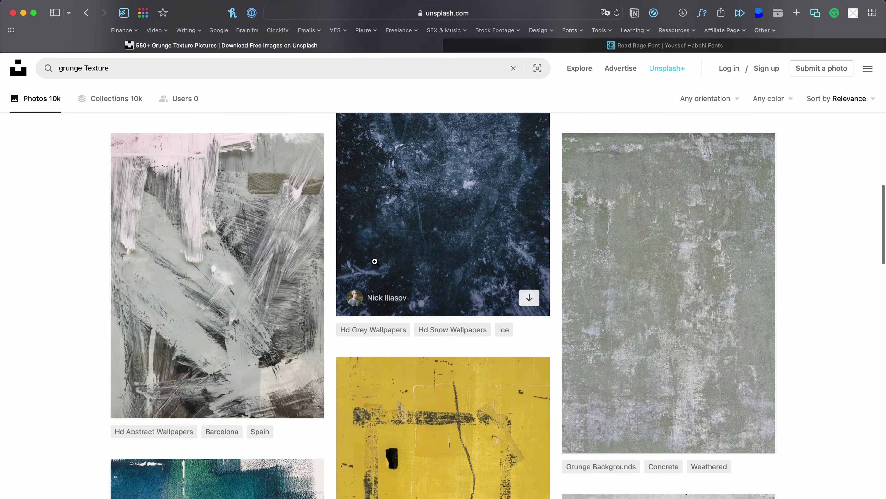
pyautogui.scroll(-6, 313, 219)
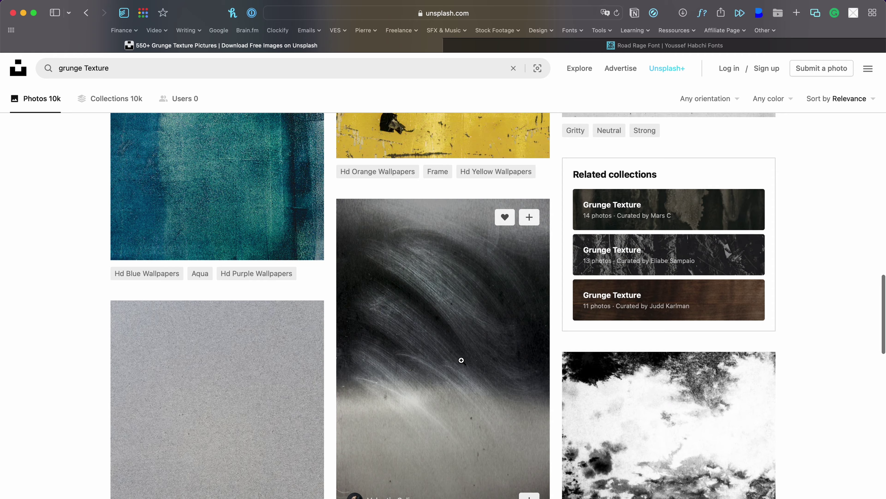
pyautogui.scroll(-5, 432, 402)
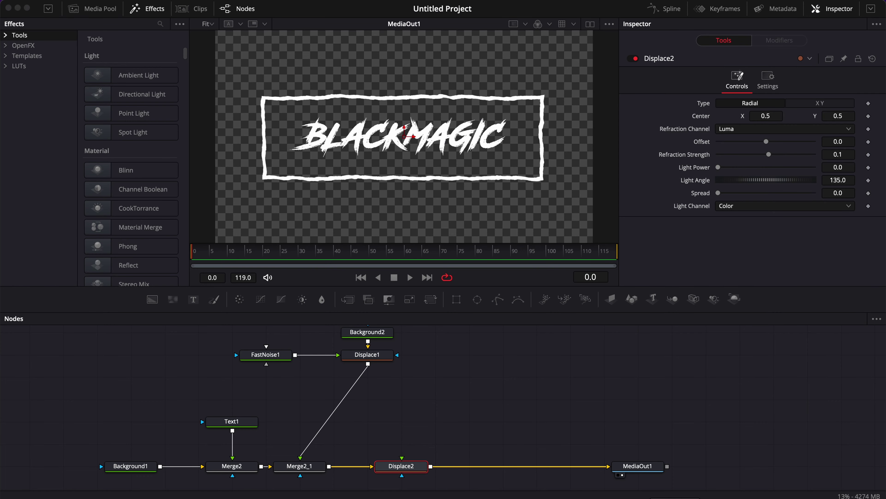
# Import the Unsplash grunge image as MediaIn1 and wire it into Displace2's displacement input.
pyautogui.moveTo(675, 491); pyautogui.dragTo(407, 424)
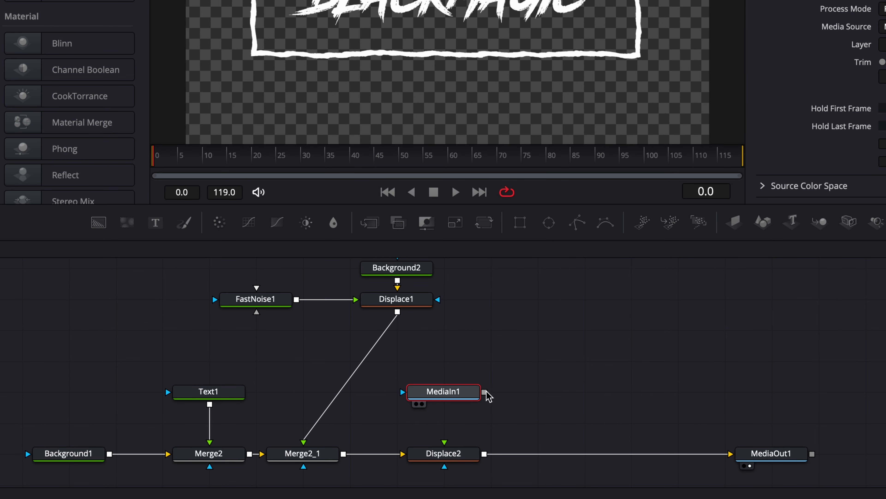
pyautogui.moveTo(486, 391); pyautogui.dragTo(453, 449)
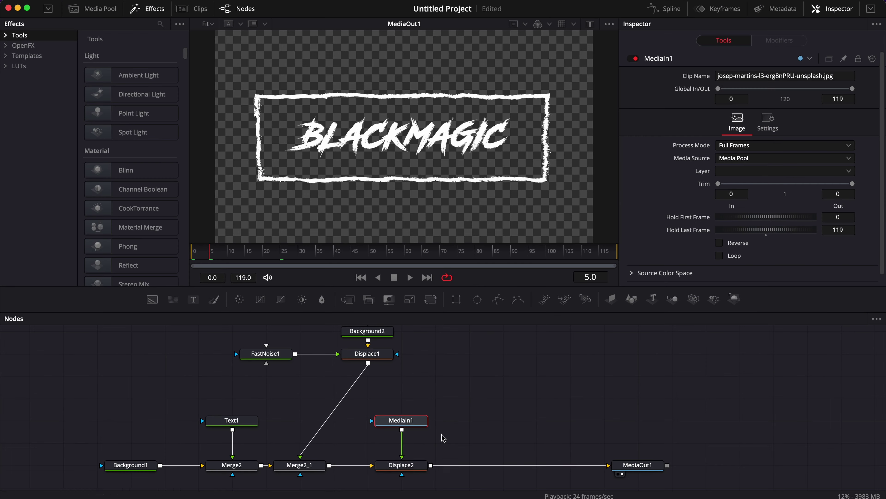
pyautogui.click(402, 465)
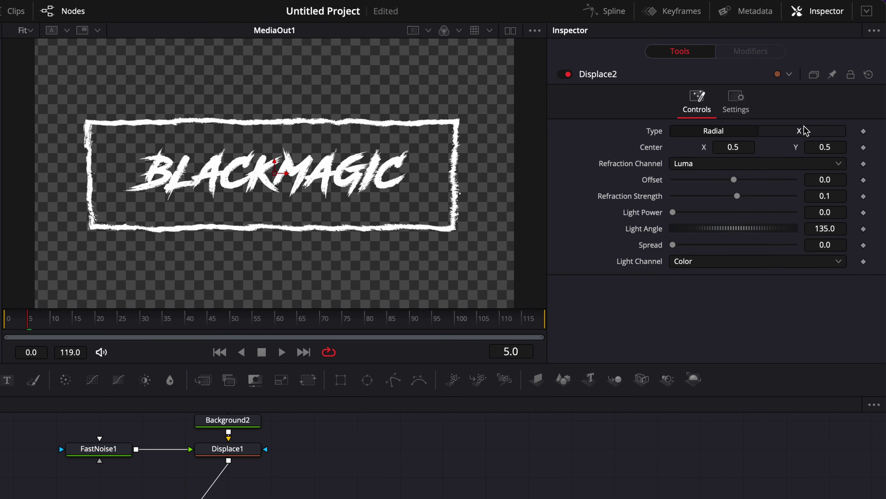
# Set Displace2 to XY and key Y Refraction at 0 on frame 25 and -0.1 on frame 5.
pyautogui.click(805, 131)
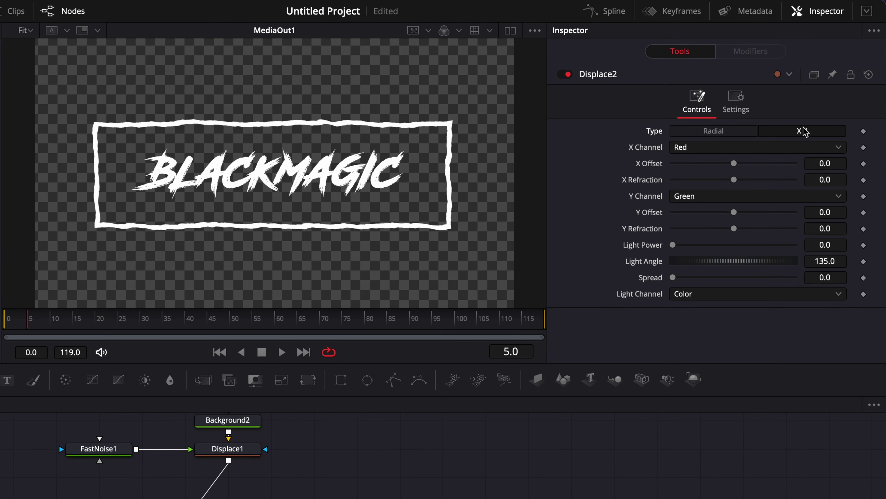
pyautogui.moveTo(735, 229); pyautogui.dragTo(630, 237)
pyautogui.doubleClick(636, 231)
pyautogui.moveTo(80, 318); pyautogui.dragTo(121, 329)
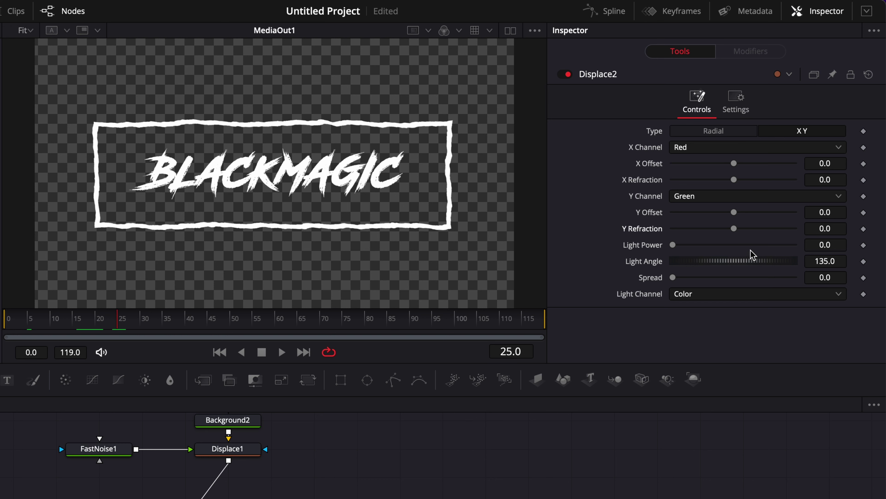
pyautogui.click(864, 228)
pyautogui.moveTo(65, 322); pyautogui.dragTo(31, 325)
pyautogui.moveTo(736, 231); pyautogui.dragTo(614, 231)
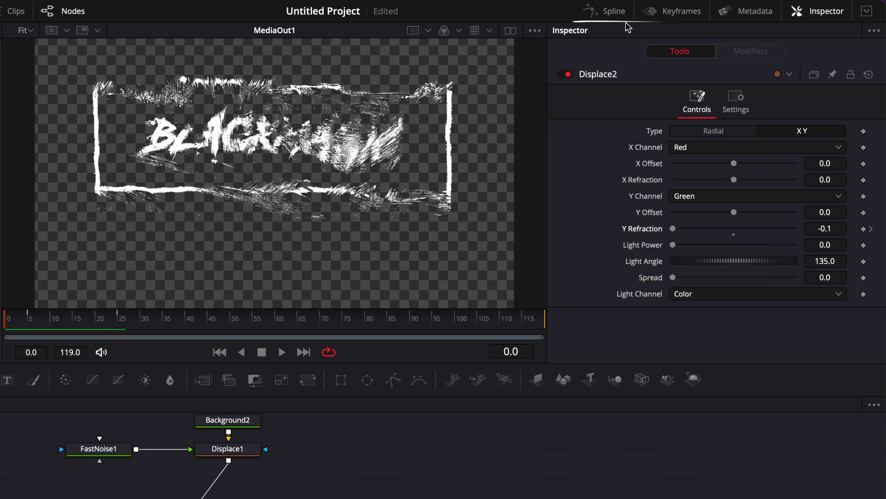
# Smooth both Displace2 Y Refraction keyframes in the Spline panel and raise Ease In to 100.
pyautogui.click(598, 10)
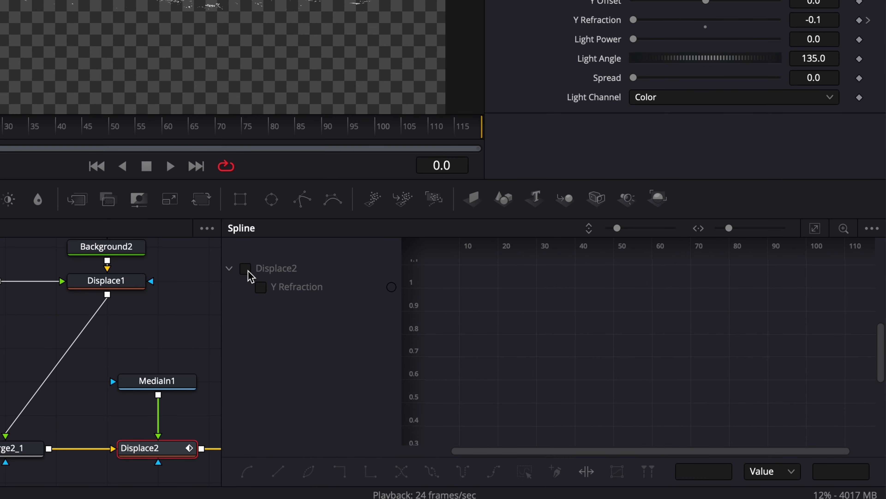
pyautogui.click(345, 439)
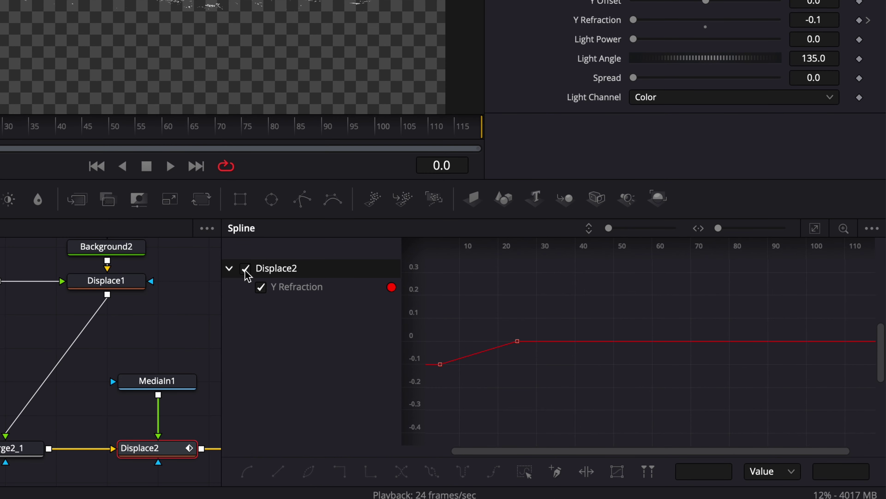
pyautogui.moveTo(435, 370); pyautogui.dragTo(557, 311)
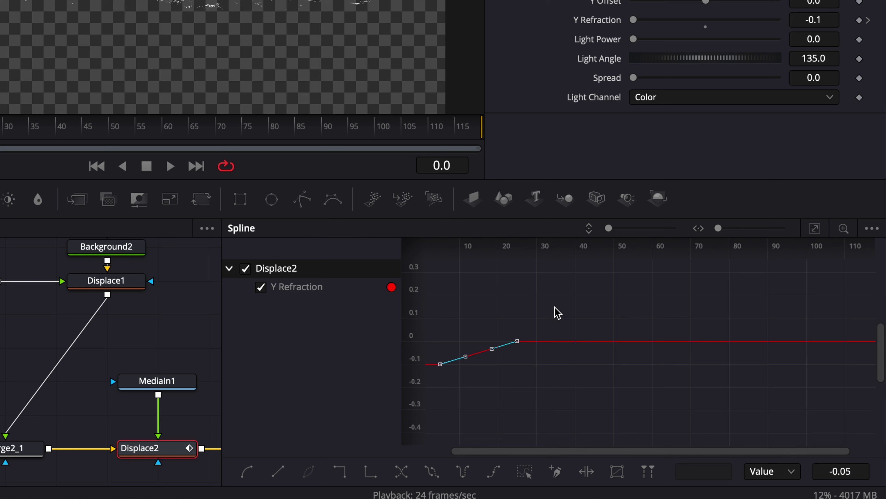
pyautogui.press('s')
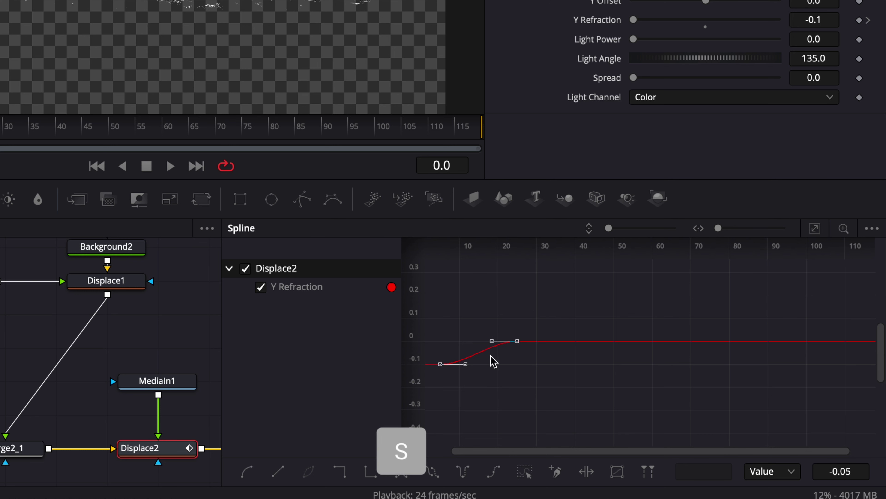
pyautogui.press('t')
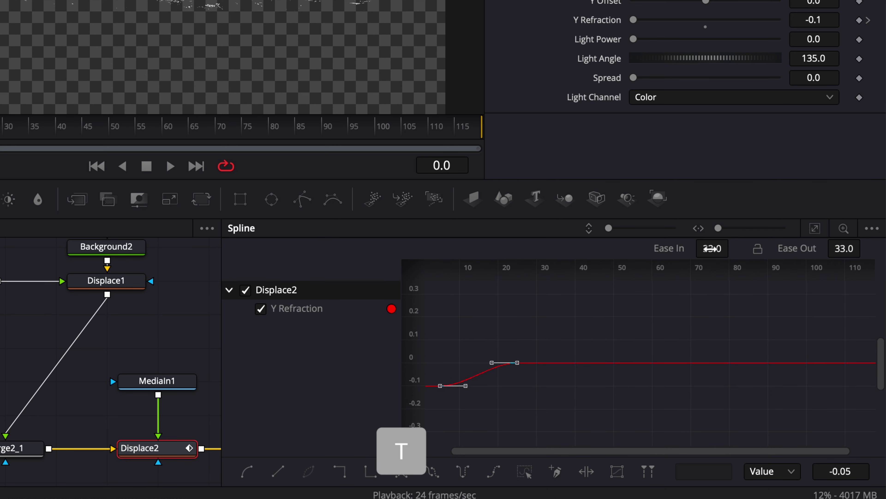
pyautogui.moveTo(734, 245); pyautogui.dragTo(761, 245)
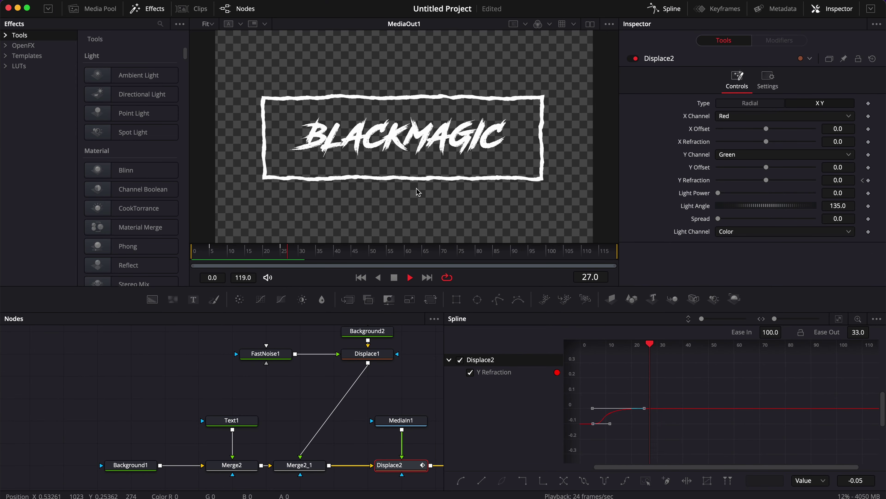
pyautogui.click(208, 255)
# Rewind to the first frame and insert a Brightness / Contrast (BC) node after Displace2.
pyautogui.moveTo(209, 254); pyautogui.dragTo(192, 255)
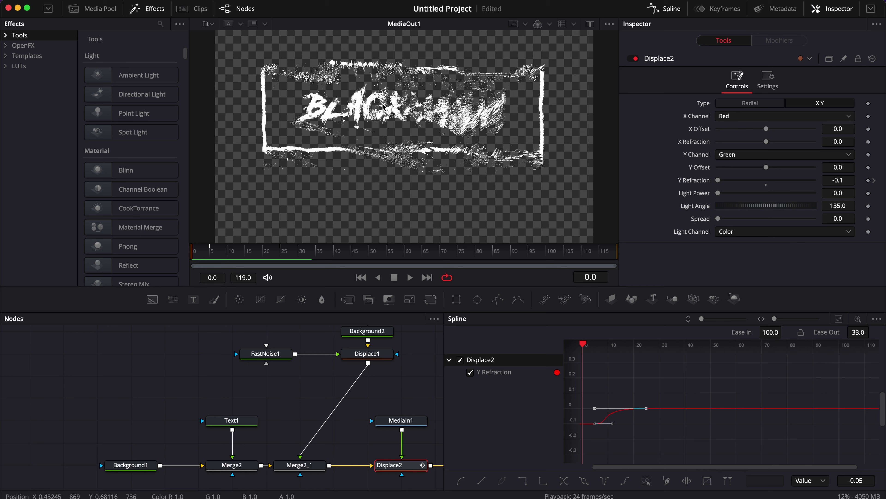
pyautogui.hscroll(5, 312, 372)
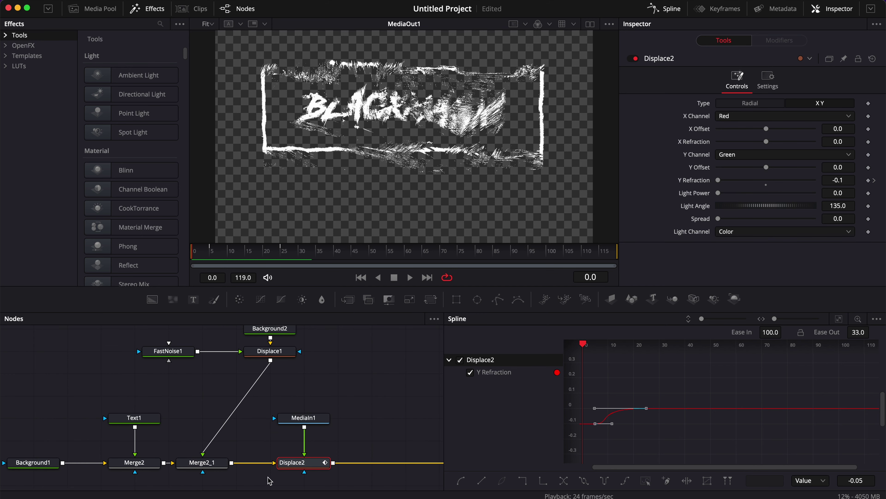
pyautogui.hotkey('shift', 'space')
pyautogui.write('displ')
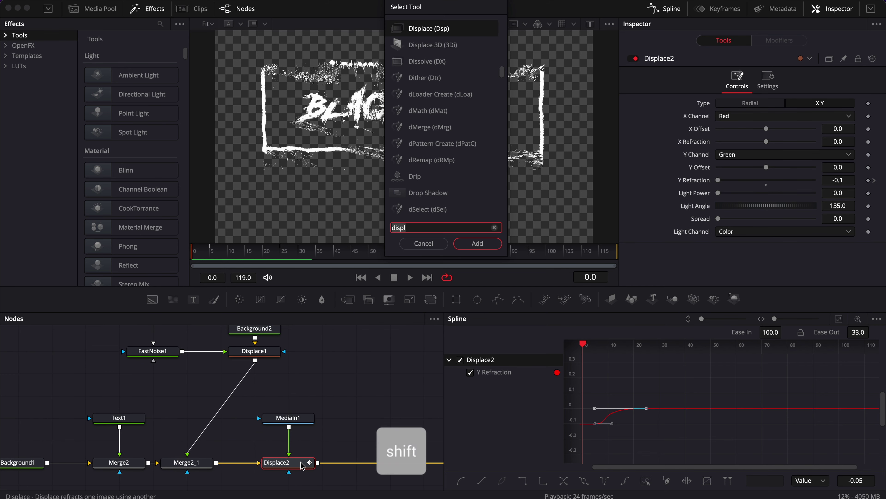
pyautogui.hotkey('shift', 'space')
pyautogui.write('bc')
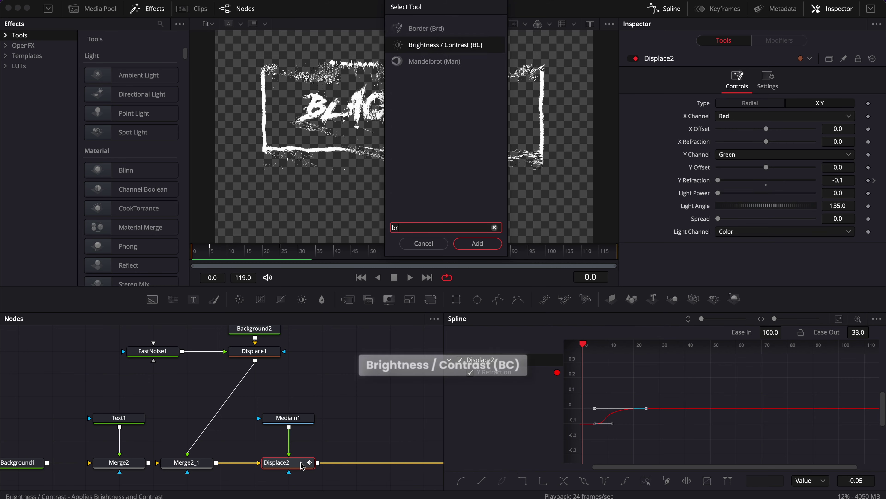
pyautogui.press('Return')
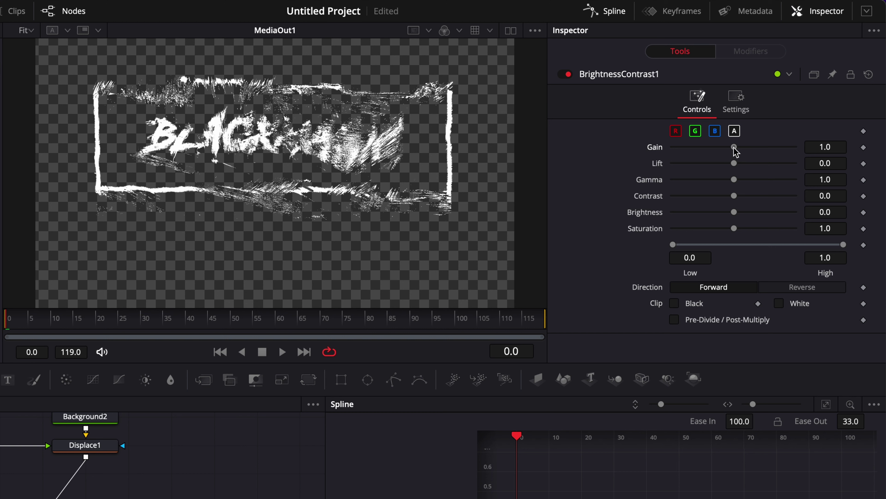
# Key BrightnessContrast1 Gain at 0 on frame 0, 0.5 on frame 2 and 0.1 on frame 4.
pyautogui.moveTo(734, 148); pyautogui.dragTo(645, 149)
pyautogui.click(864, 147)
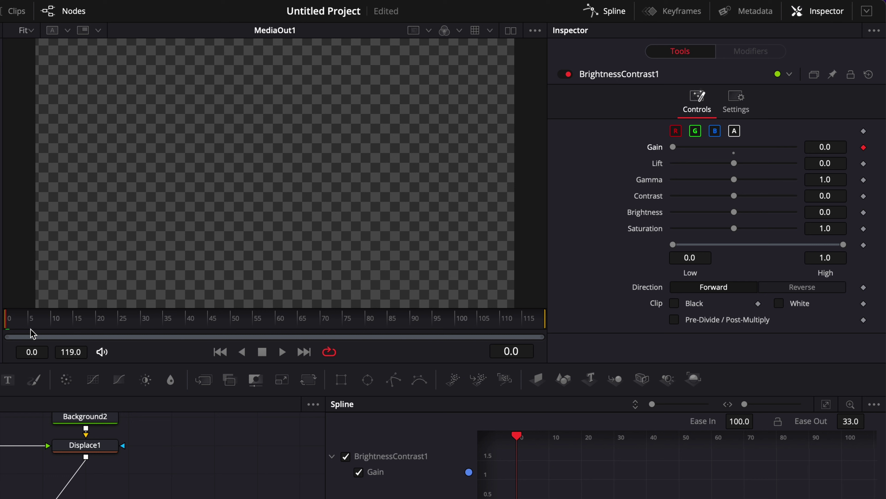
pyautogui.press('Right')
pyautogui.press('Right')
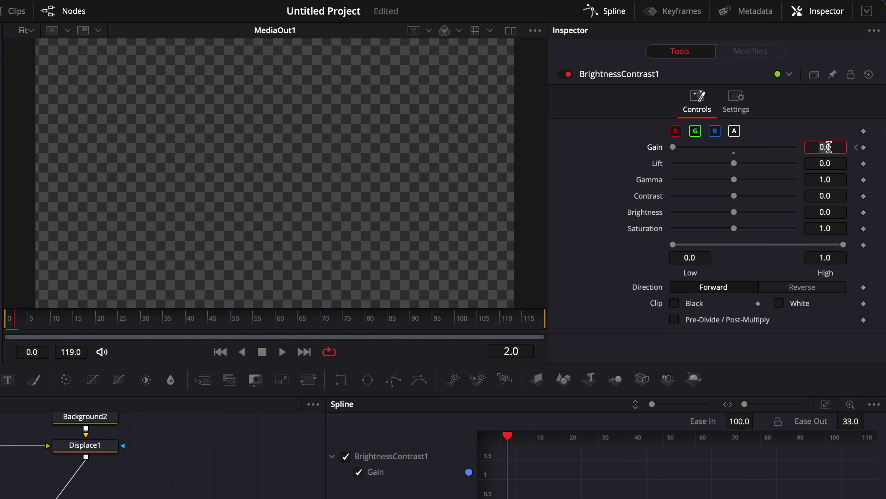
pyautogui.press('Return')
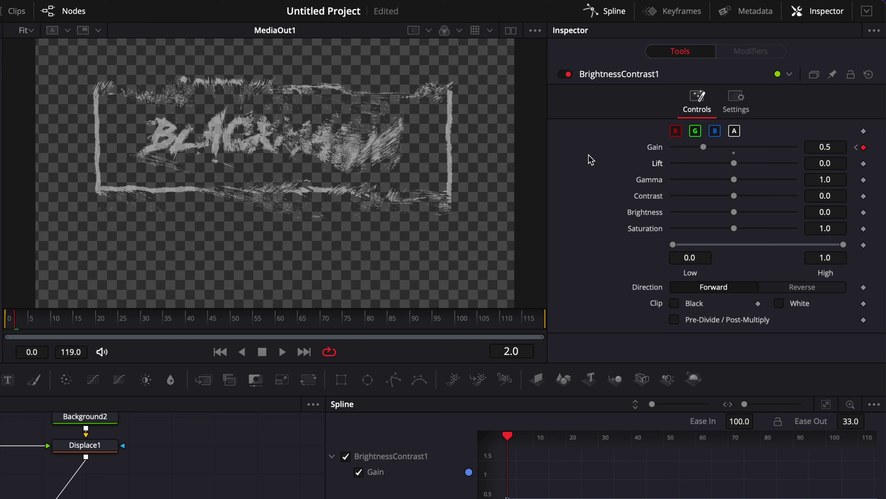
pyautogui.press('Right')
pyautogui.press('Right')
pyautogui.click(838, 145)
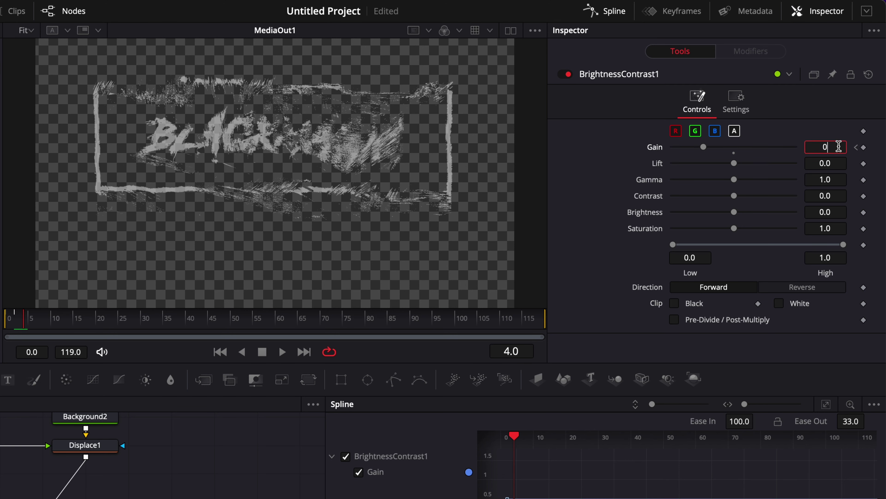
pyautogui.press('Return')
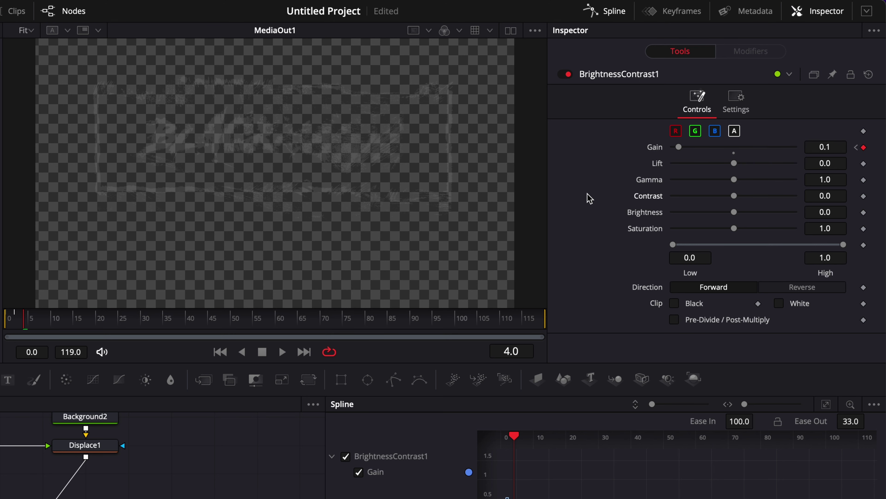
# Key Gain at 0.8 on frame 6, 0.3 on frame 8 and 1 on frame 10.
pyautogui.press('Right')
pyautogui.press('Right')
pyautogui.click(836, 146)
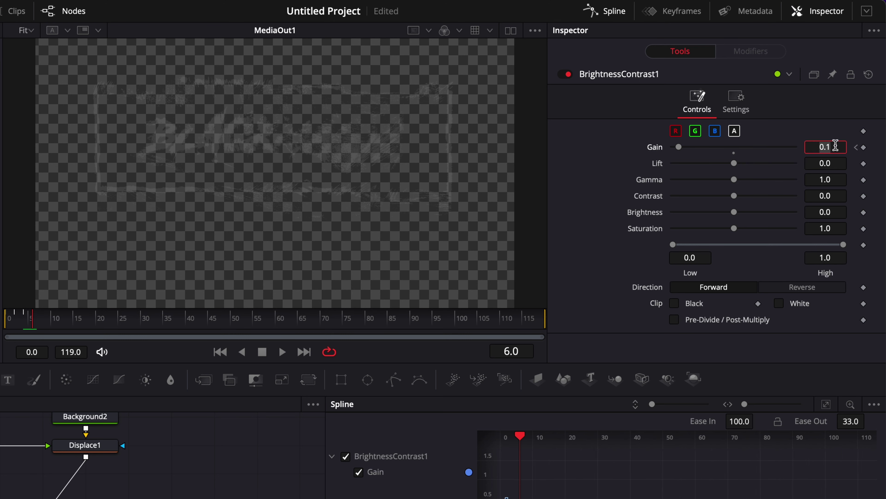
pyautogui.write('0.8')
pyautogui.press('Return')
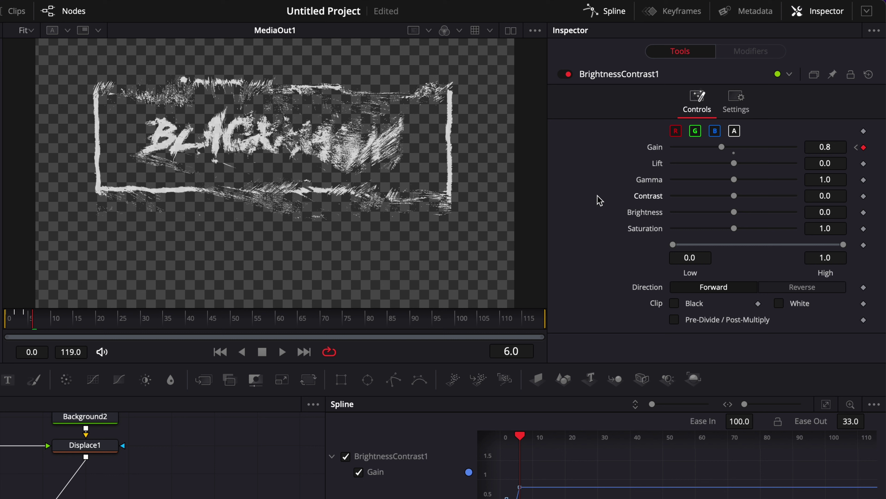
pyautogui.press('Right')
pyautogui.press('Right')
pyautogui.click(837, 145)
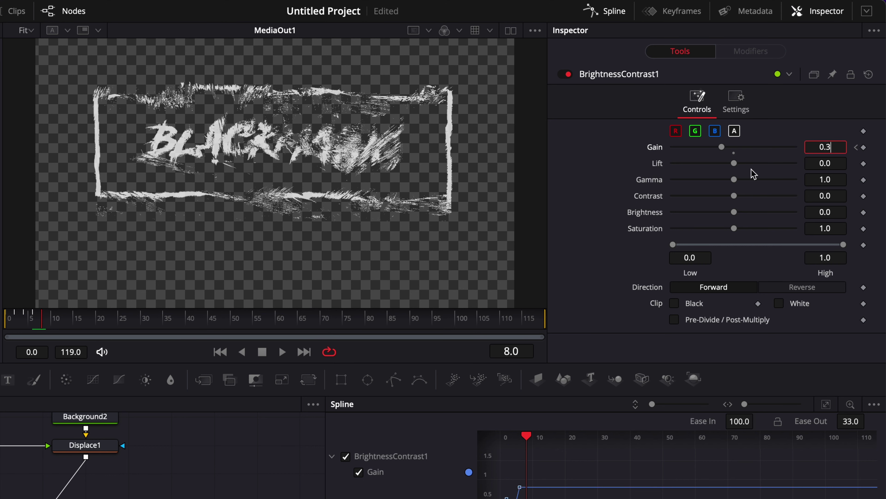
pyautogui.write('0.3')
pyautogui.press('Return')
pyautogui.press('Right')
pyautogui.press('Right')
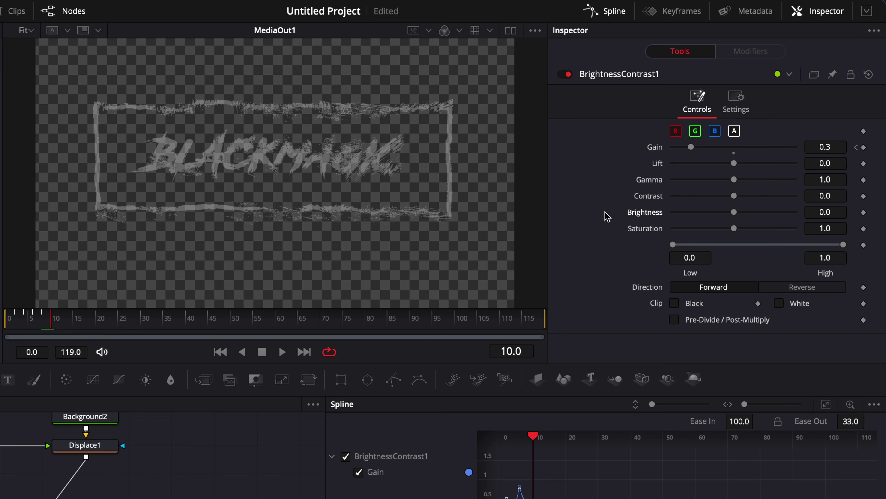
pyautogui.click(832, 149)
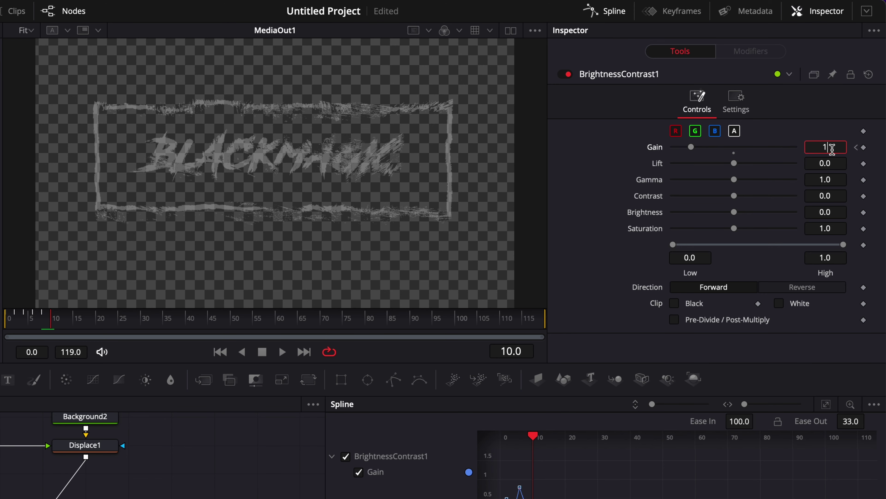
pyautogui.press('Return')
# Rewind to the start and play back the Gain flicker to preview it.
pyautogui.press('Home')
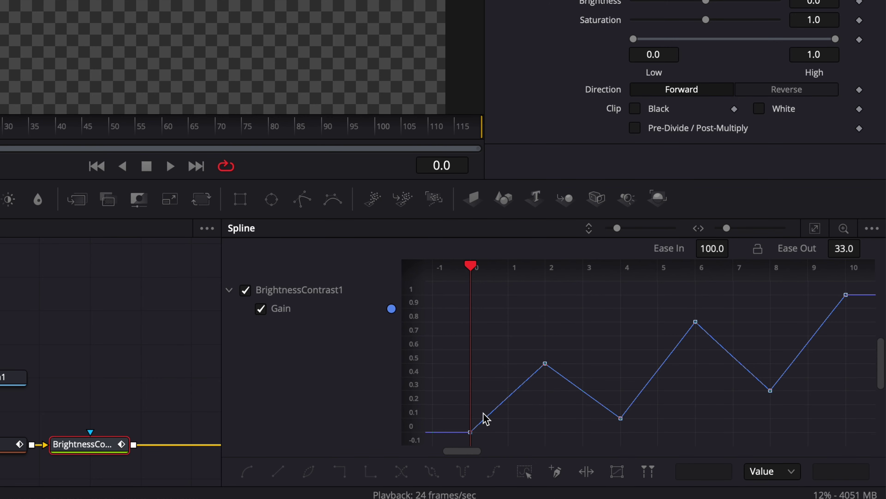
pyautogui.press('space')
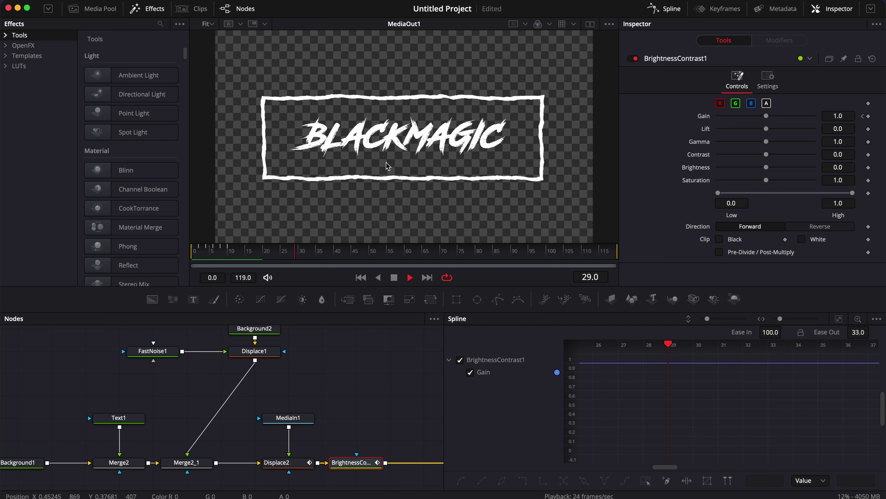
pyautogui.press('space')
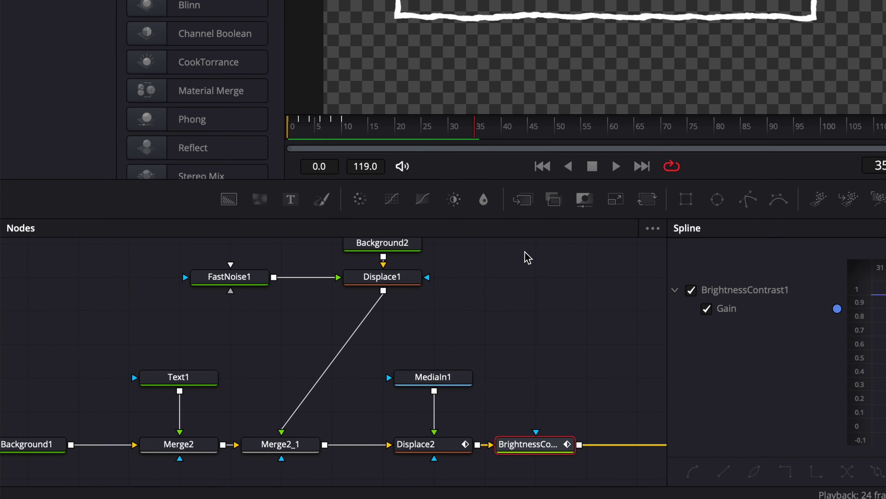
pyautogui.hscroll(5, 349, 336)
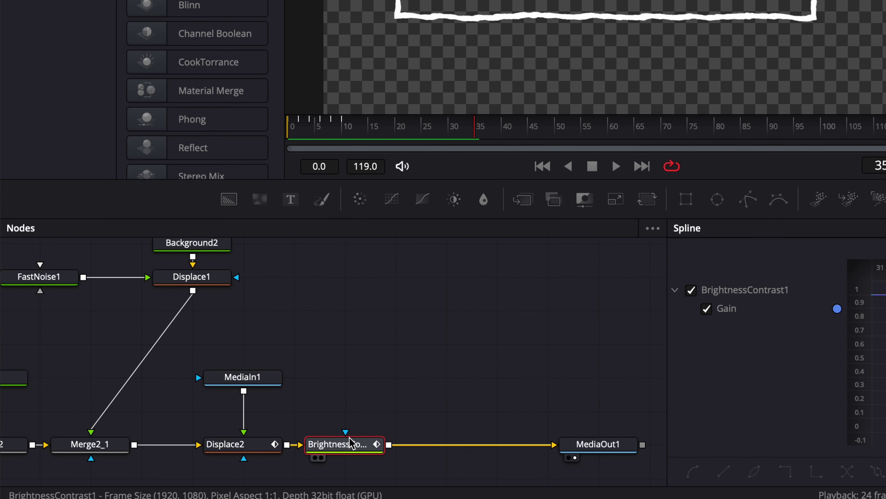
# Add a Transform node after BrightnessContrast1 using the 'tran' tool search.
pyautogui.hotkey('shift', 'space')
pyautogui.write('brig')
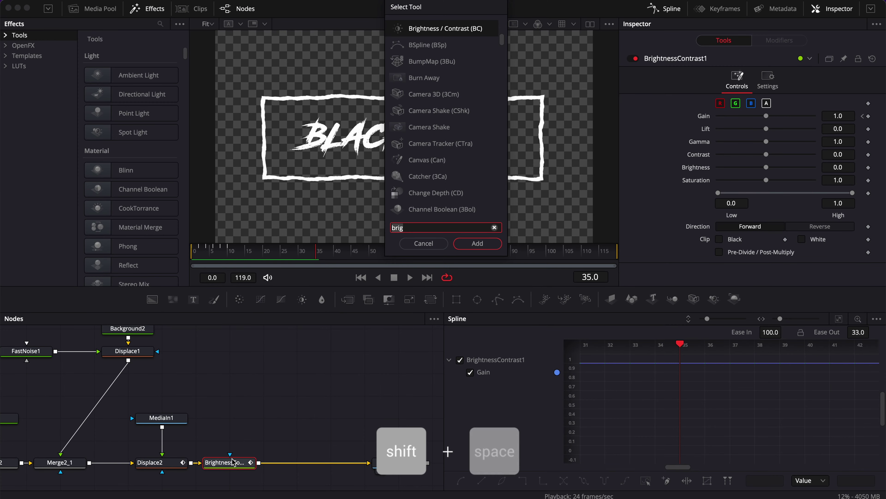
pyautogui.press('BackSpace')
pyautogui.press('BackSpace')
pyautogui.press('BackSpace')
pyautogui.press('BackSpace')
pyautogui.write('tran')
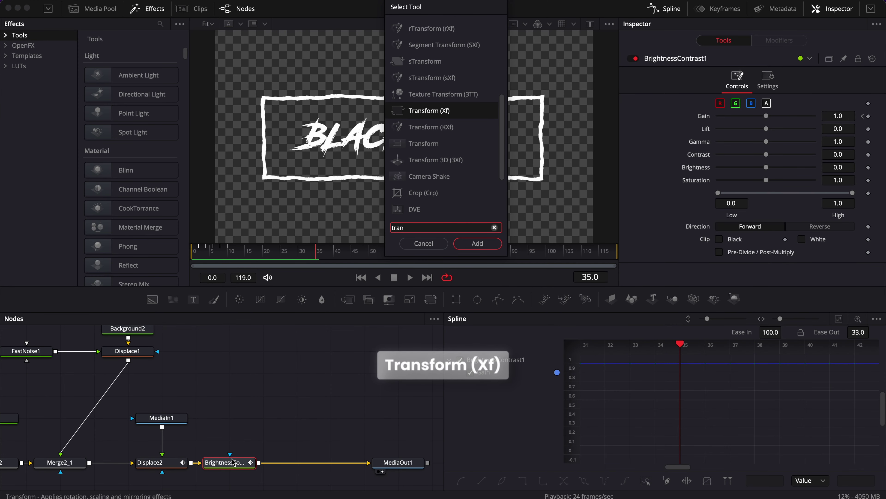
pyautogui.press('Return')
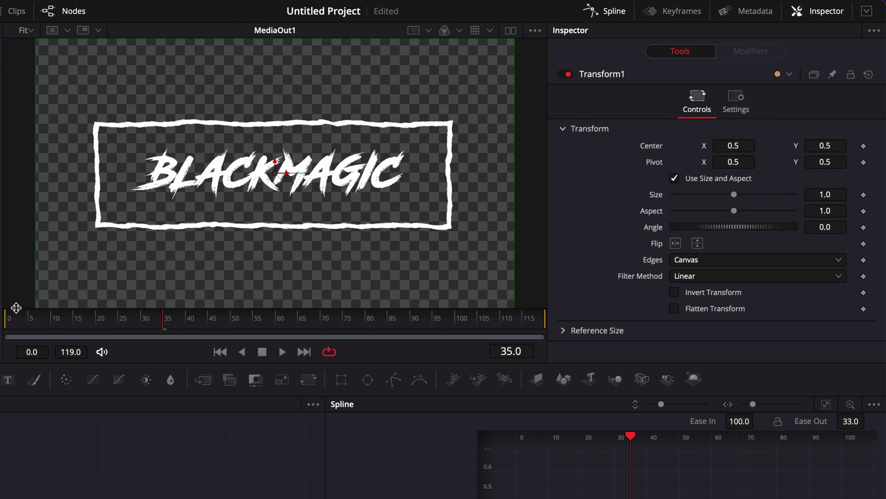
# Keyframe Transform1 Center from frame 0, dragging the title to small off-centre shake offsets.
pyautogui.moveTo(30, 318); pyautogui.dragTo(7, 321)
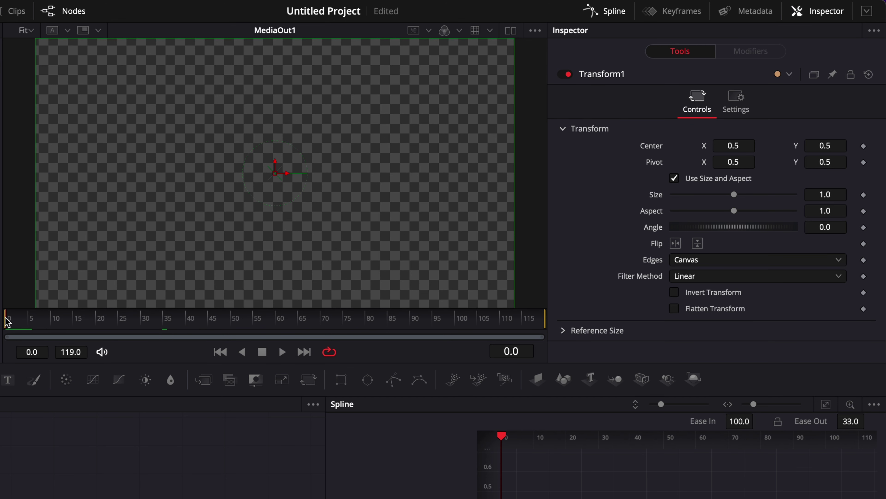
pyautogui.click(863, 146)
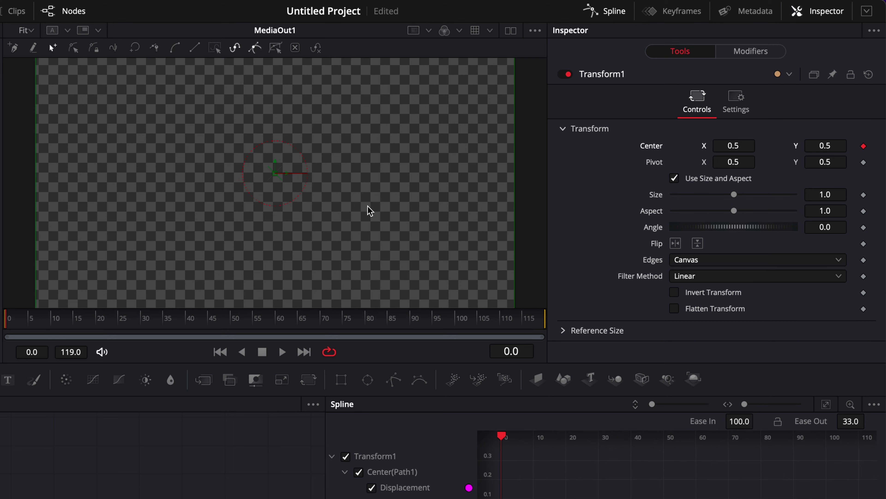
pyautogui.press('Right')
pyautogui.press('Right')
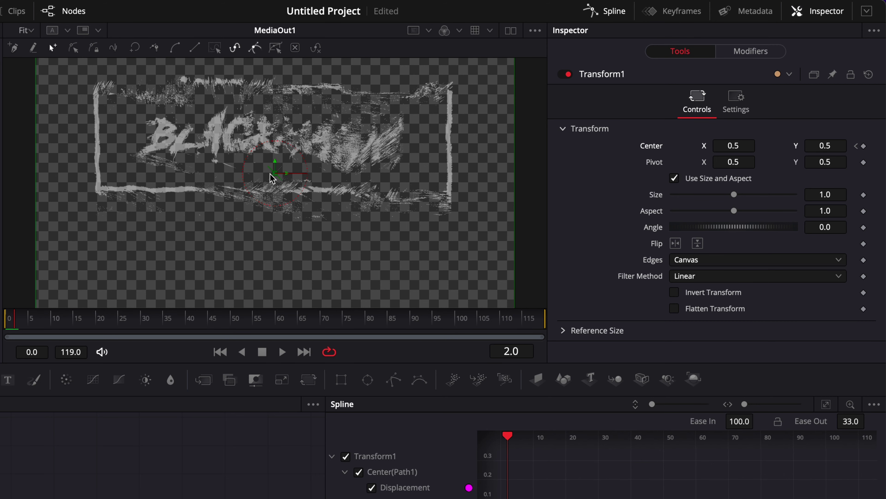
pyautogui.moveTo(272, 178); pyautogui.dragTo(271, 180)
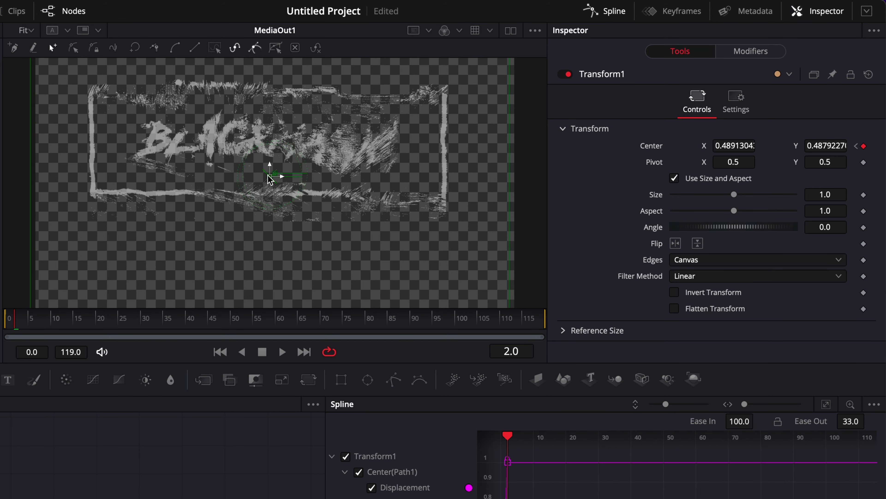
pyautogui.click(25, 321)
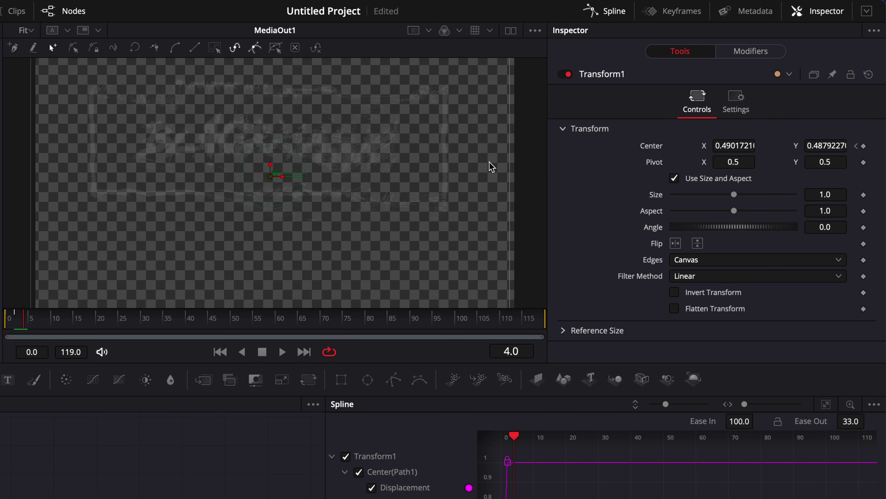
pyautogui.moveTo(273, 180); pyautogui.dragTo(287, 178)
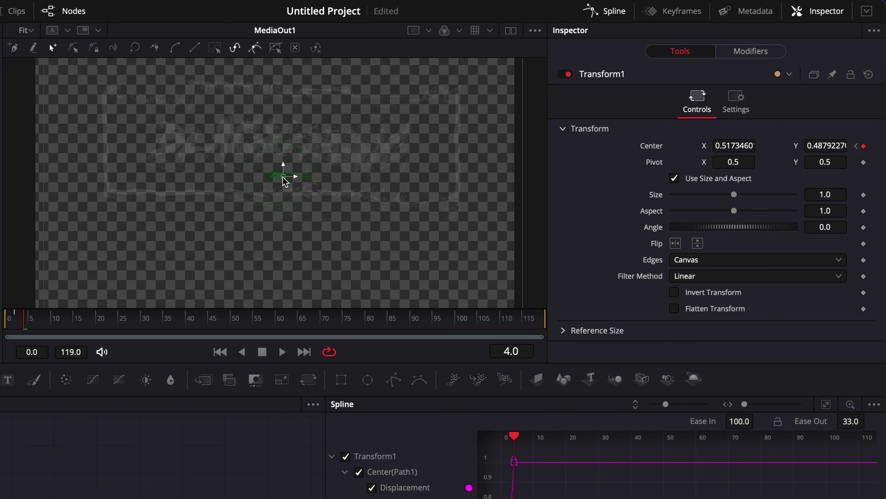
pyautogui.press('Right')
pyautogui.press('Right')
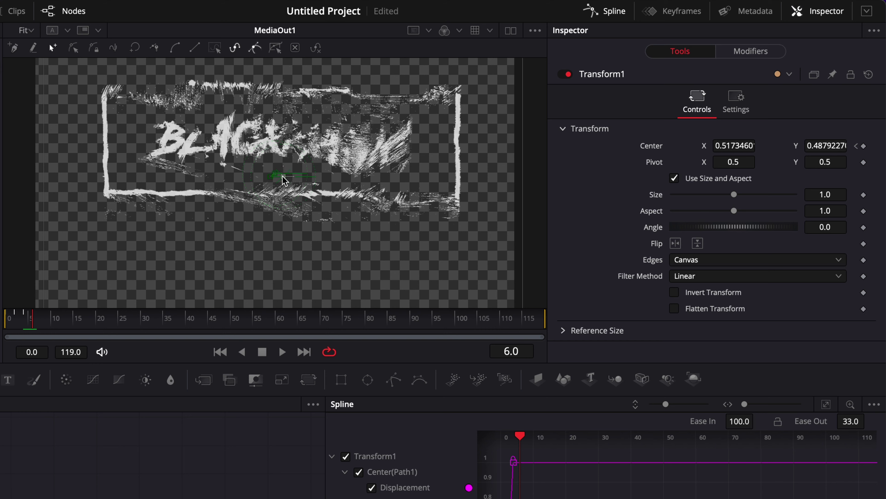
pyautogui.moveTo(284, 180); pyautogui.dragTo(287, 178)
# At frame 10 set Center X and Y to 0.5, then play back the shake.
pyautogui.press('Right')
pyautogui.press('Right')
pyautogui.press('Right')
pyautogui.press('Right')
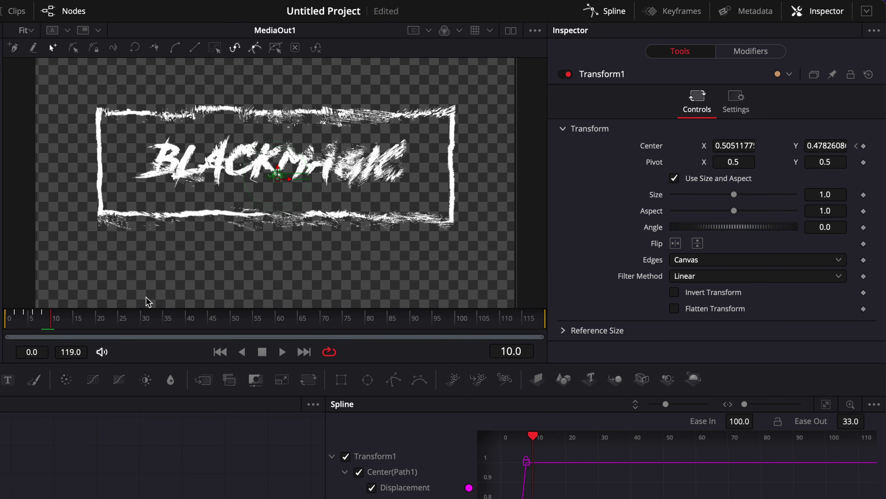
pyautogui.click(743, 143)
pyautogui.write('0.5')
pyautogui.press('Return')
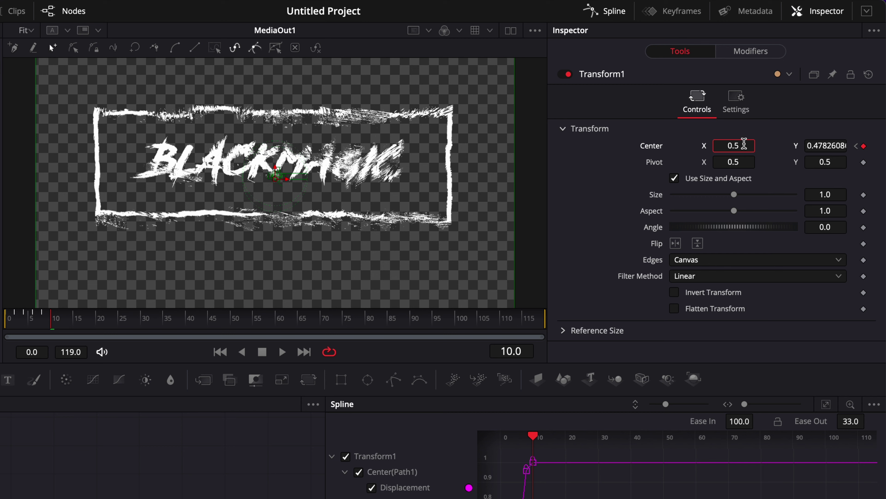
pyautogui.click(833, 145)
pyautogui.write('0.5')
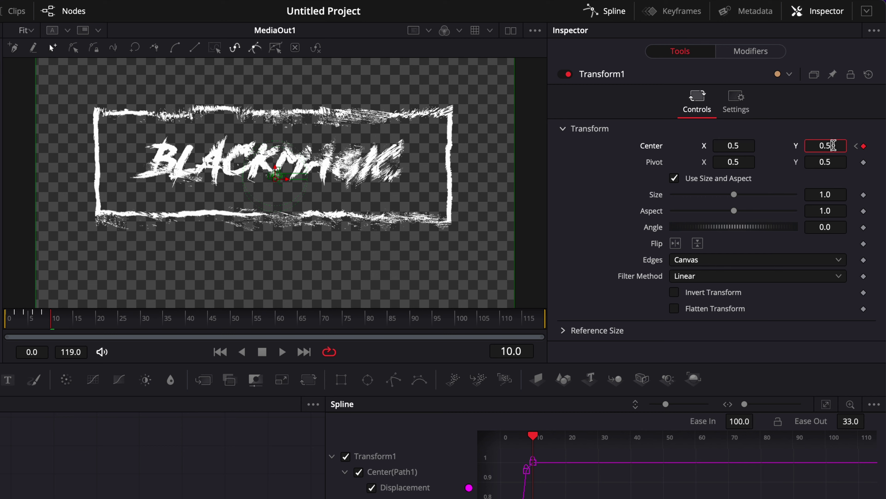
pyautogui.press('Return')
pyautogui.press('space')
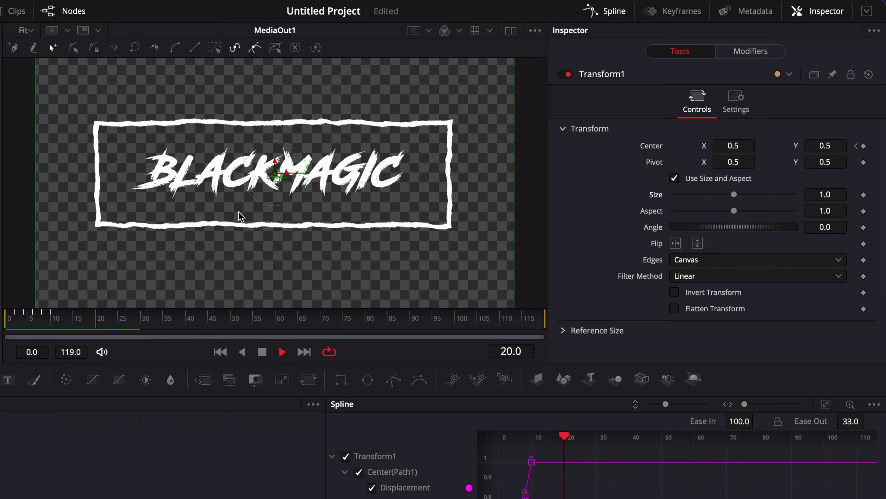
# Fit the spline graph, select all Transform1 Center keyframes, apply Step In, and preview.
pyautogui.moveTo(14, 325); pyautogui.dragTo(36, 330)
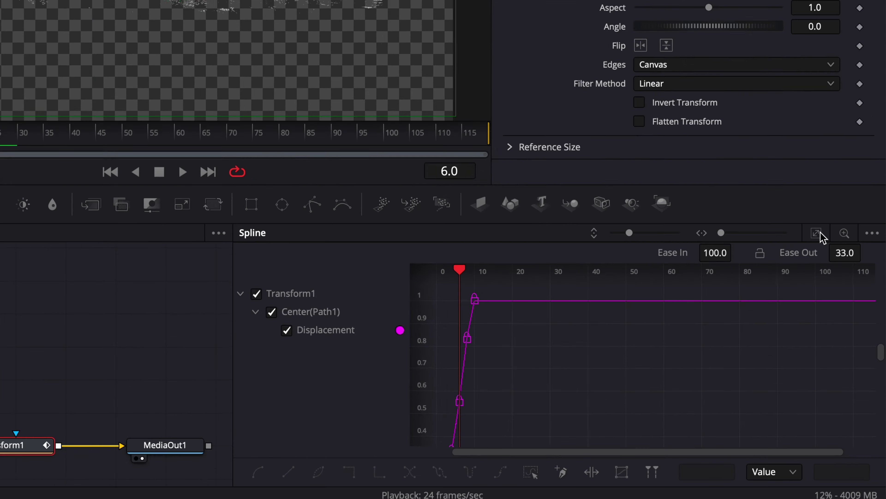
pyautogui.click(840, 320)
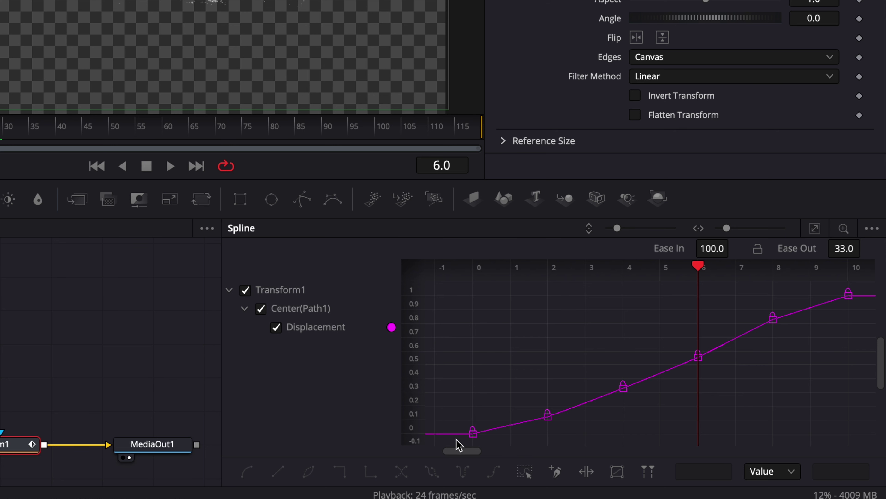
pyautogui.moveTo(456, 440); pyautogui.dragTo(871, 281)
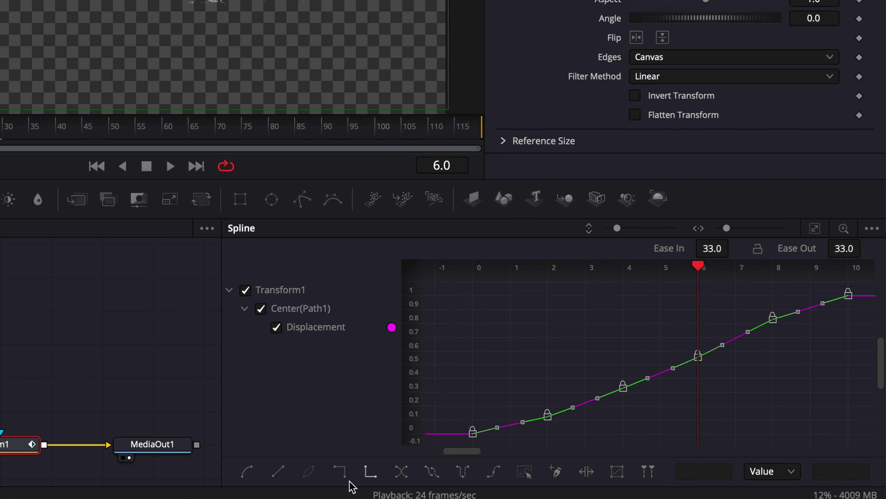
pyautogui.click(339, 471)
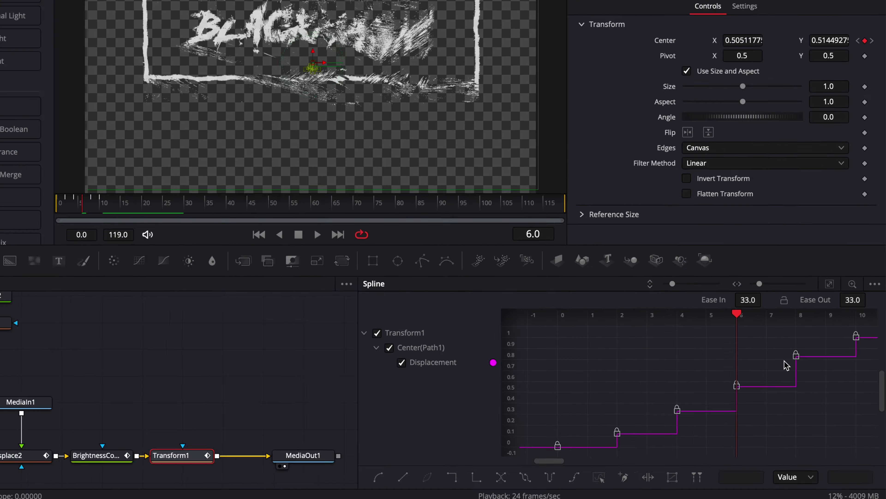
pyautogui.press('space')
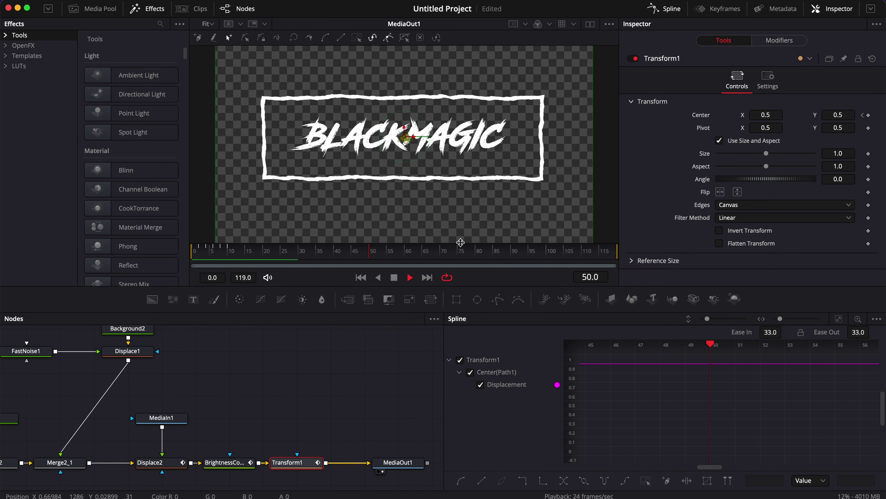
# Stop playback, make room after Transform1, and insert a Glow node there.
pyautogui.press('space')
pyautogui.click(665, 8)
pyautogui.moveTo(409, 466); pyautogui.dragTo(444, 466)
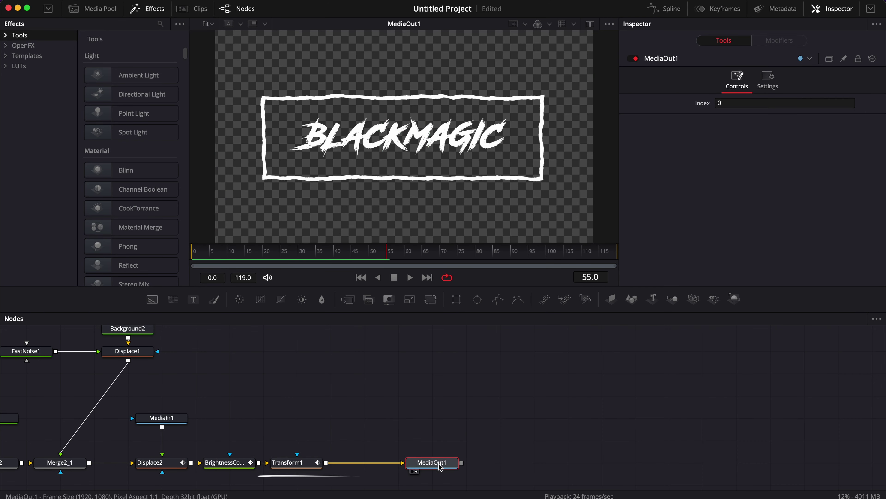
pyautogui.click(370, 469)
pyautogui.hotkey('shift', 'space')
pyautogui.write('glow')
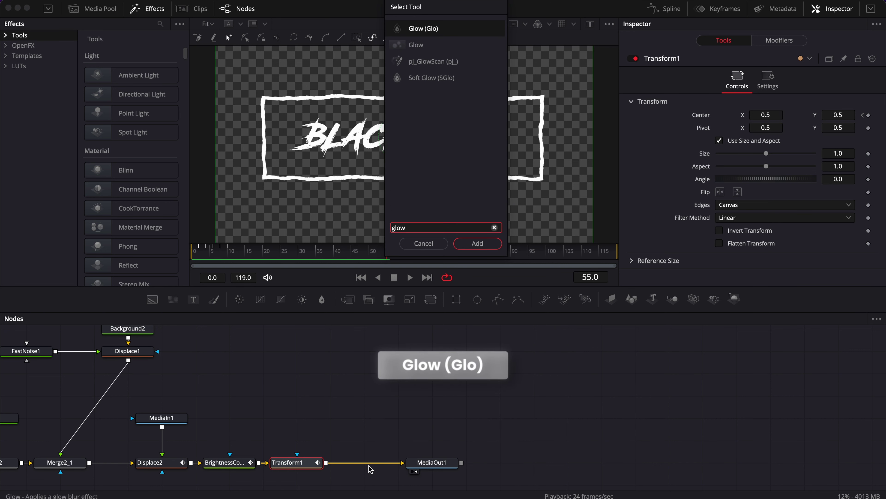
pyautogui.press('Return')
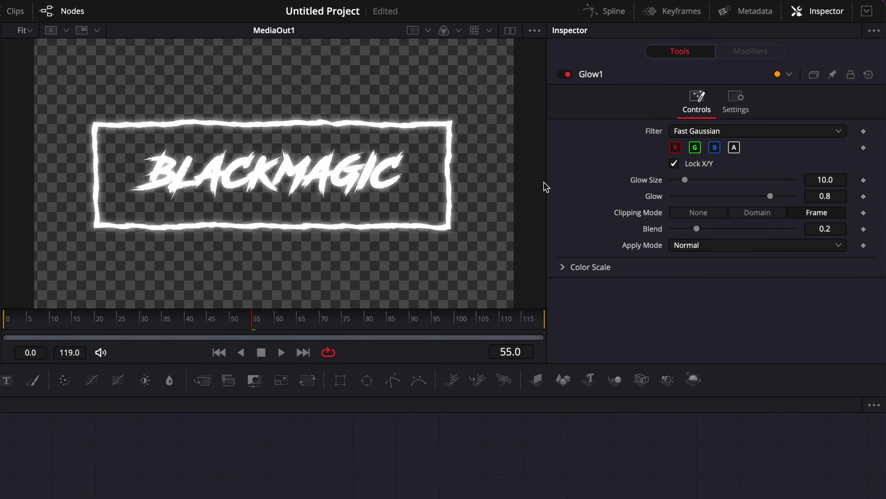
# Set Glow1's Glow Size to 2 and switch the glow node back on.
pyautogui.click(836, 179)
pyautogui.write('2')
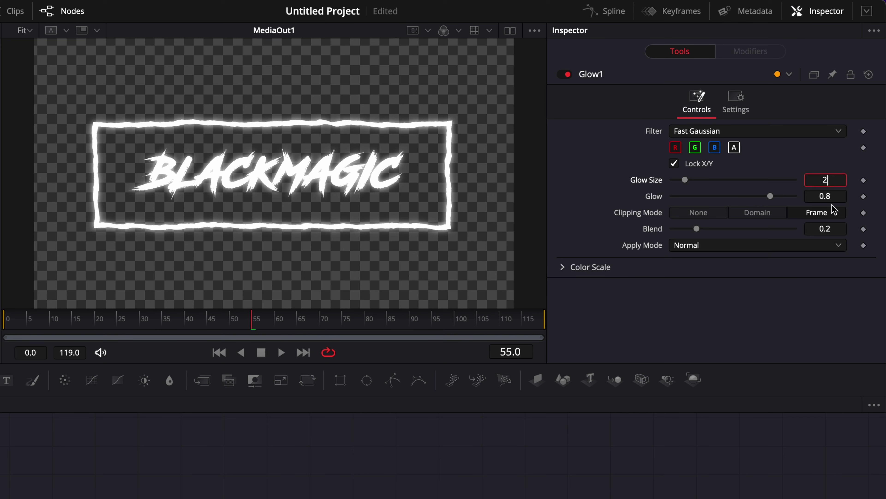
pyautogui.press('Return')
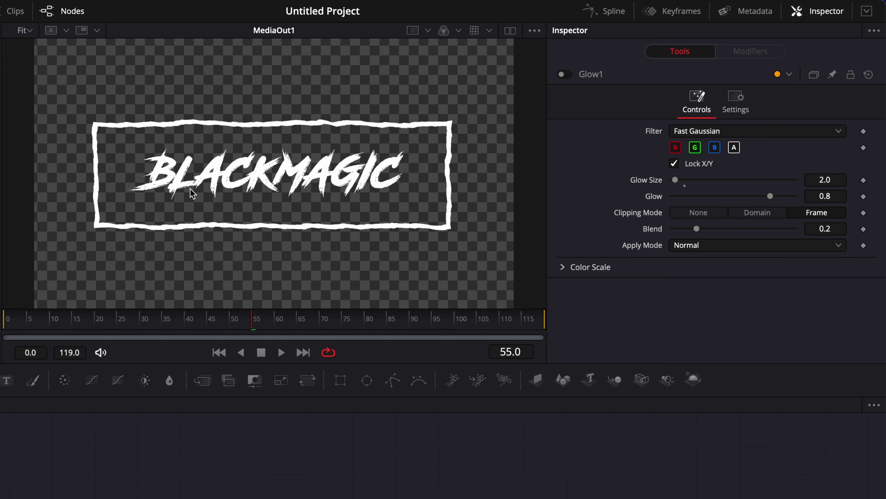
pyautogui.click(566, 75)
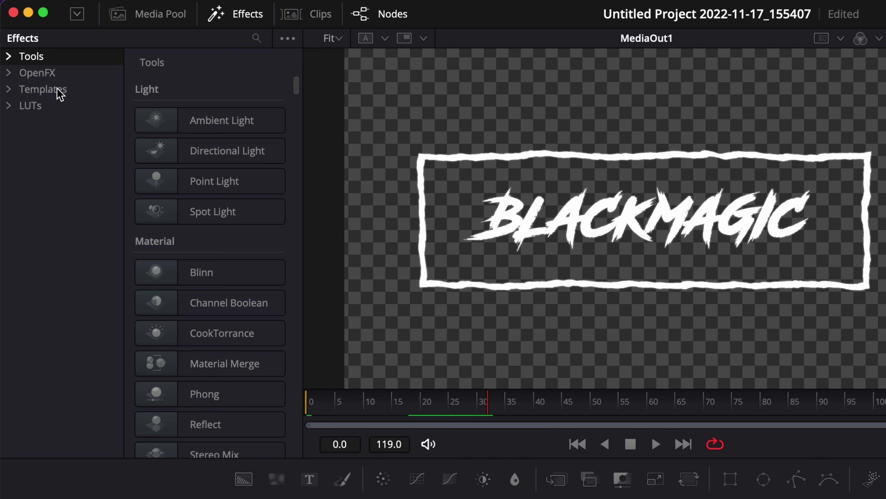
# Add the Paper effects template to the node graph as Paper1.
pyautogui.click(58, 89)
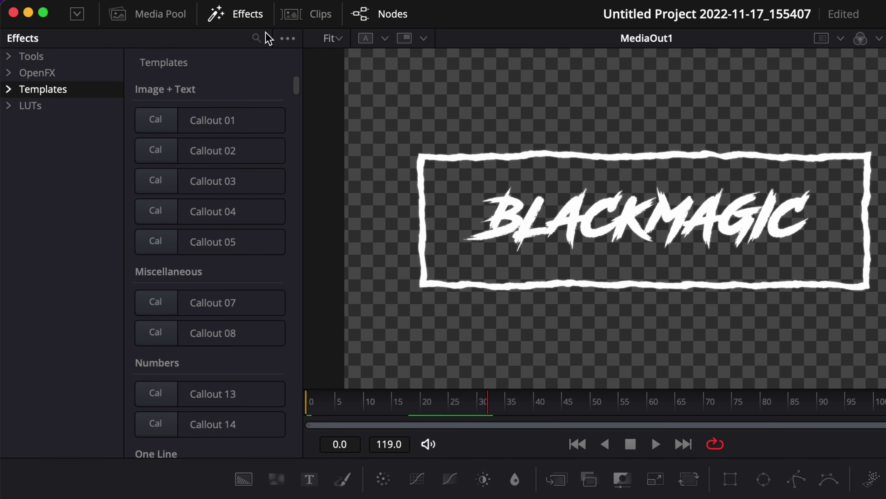
pyautogui.click(256, 37)
pyautogui.write('pape')
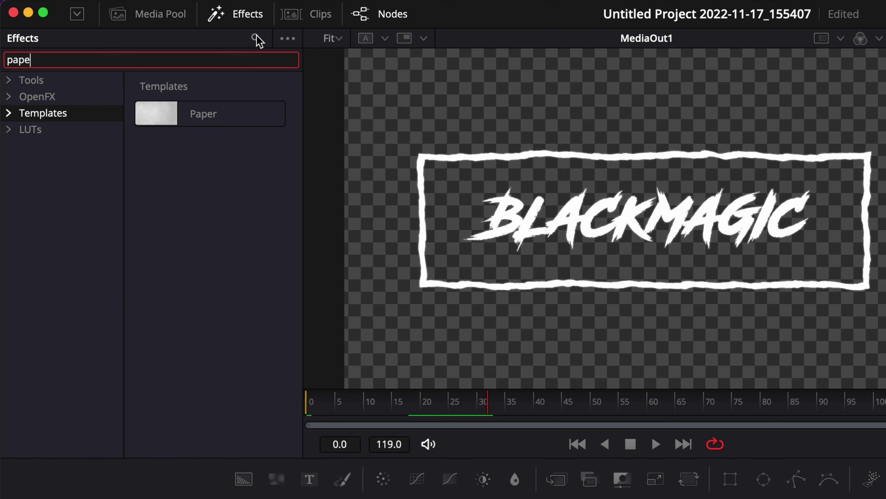
pyautogui.write('r')
pyautogui.moveTo(205, 114); pyautogui.dragTo(584, 498)
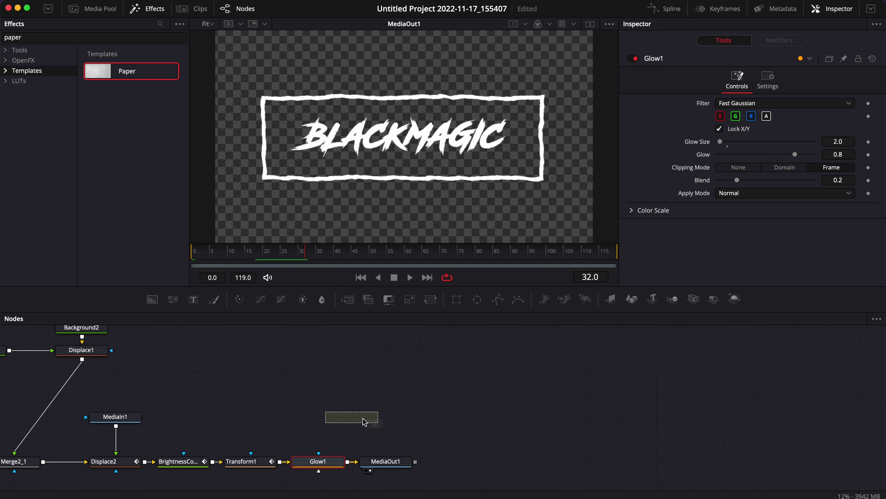
pyautogui.moveTo(364, 421); pyautogui.dragTo(364, 422)
# Merge the glowing title over Paper1 via Merge2_2 and feed the result into MediaOut1.
pyautogui.moveTo(386, 461); pyautogui.dragTo(487, 461)
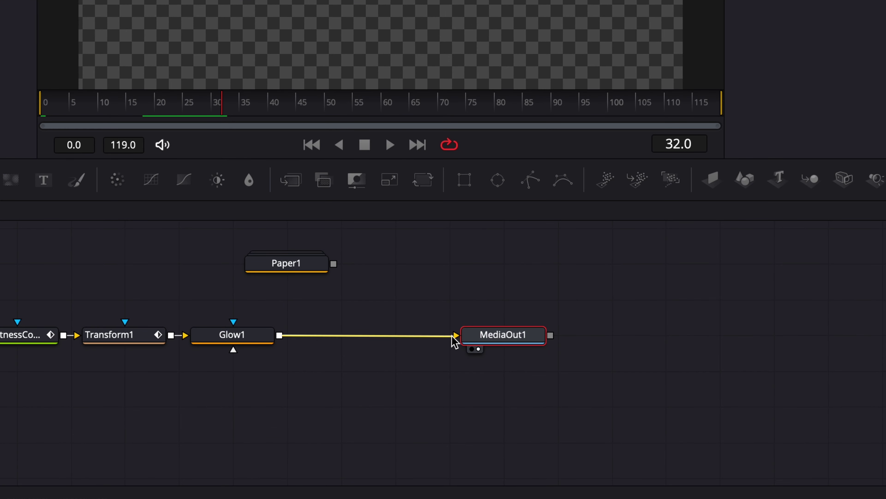
pyautogui.moveTo(454, 341); pyautogui.dragTo(443, 297)
pyautogui.moveTo(295, 266); pyautogui.dragTo(228, 403)
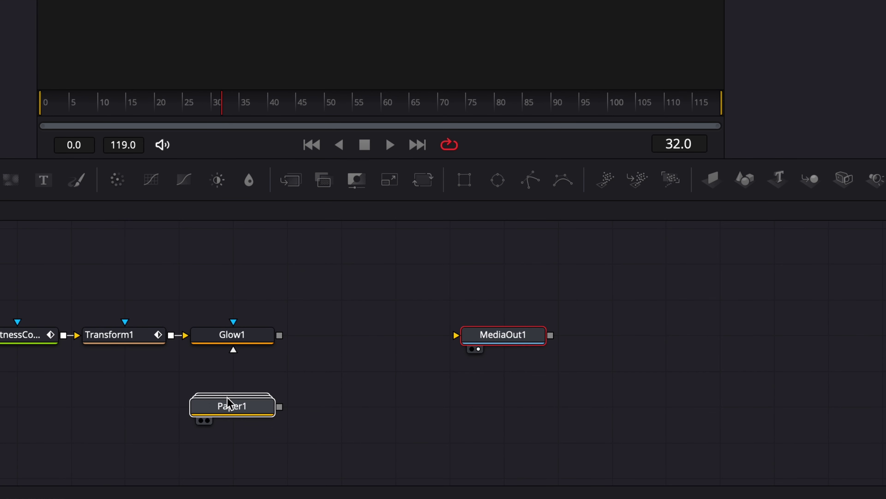
pyautogui.click(236, 395)
pyautogui.moveTo(281, 337); pyautogui.dragTo(281, 409)
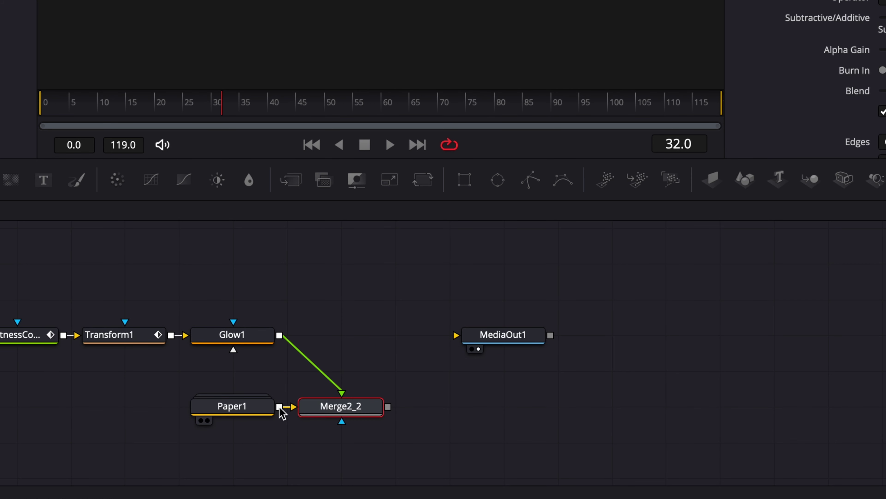
pyautogui.moveTo(388, 408); pyautogui.dragTo(456, 335)
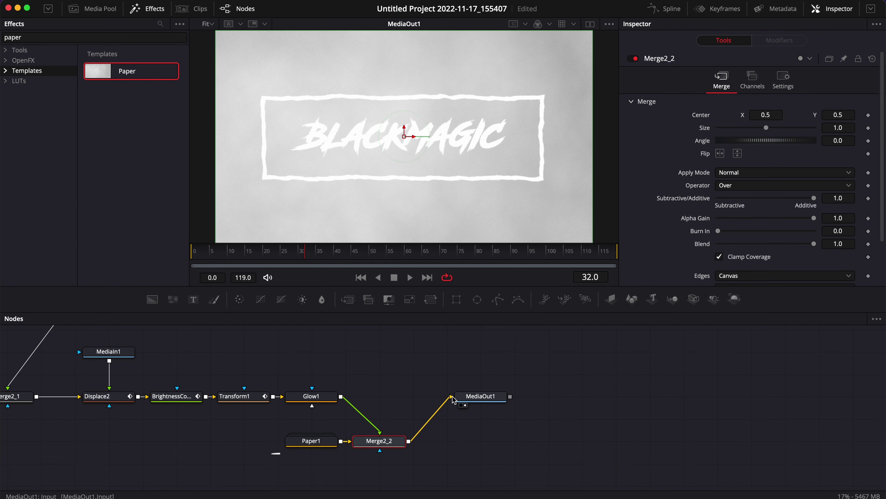
# Darken Paper1: Gain 0.17, Lift -0.34, Gamma 5.0, Contrast 1.0, Texture Seethe -1.119.
pyautogui.click(242, 408)
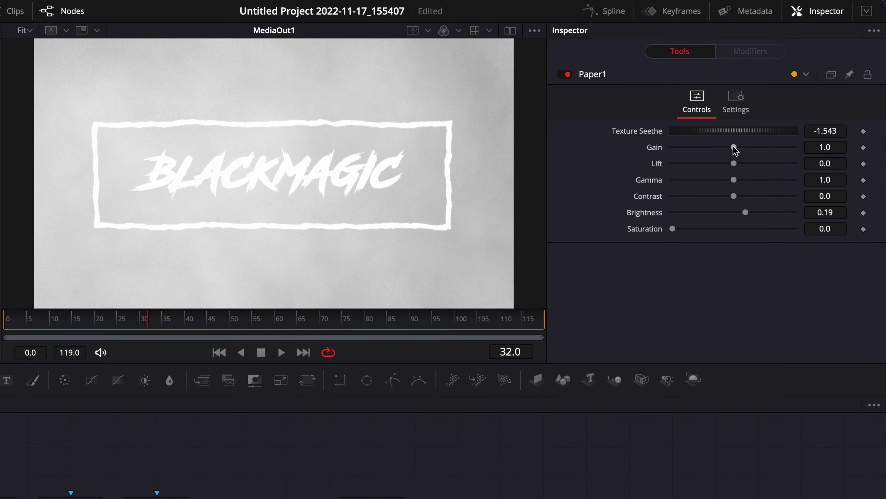
pyautogui.moveTo(767, 117); pyautogui.dragTo(728, 117)
pyautogui.moveTo(734, 164); pyautogui.dragTo(798, 182)
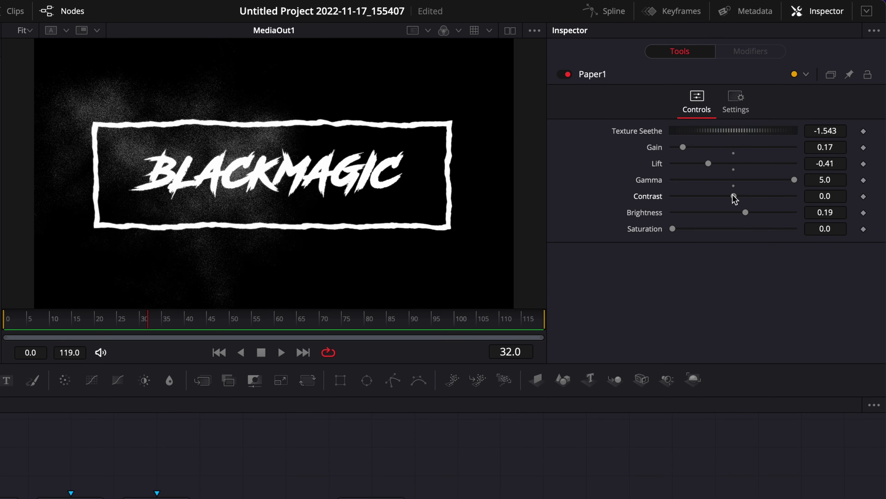
pyautogui.moveTo(735, 196); pyautogui.dragTo(817, 211)
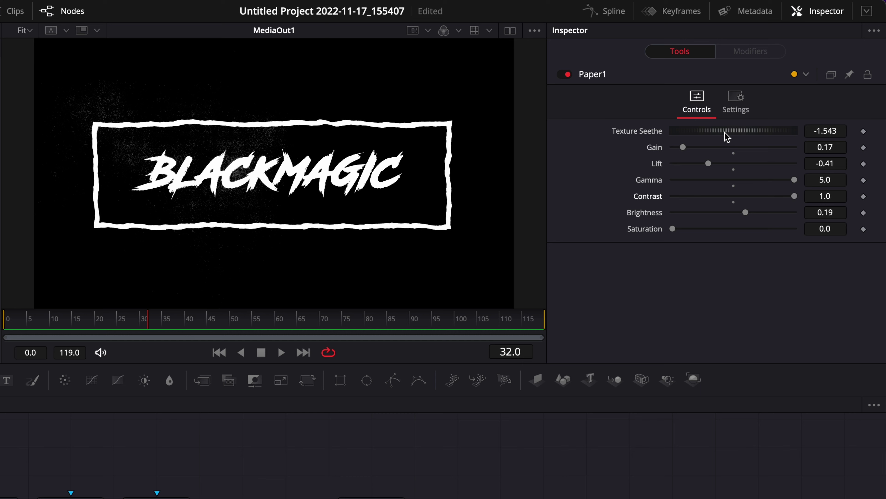
pyautogui.moveTo(742, 133)
pyautogui.mouseDown()
pyautogui.moveTo(720, 130)
pyautogui.moveTo(801, 140)
pyautogui.moveTo(734, 131)
pyautogui.moveTo(758, 131)
pyautogui.moveTo(751, 133)
pyautogui.mouseUp()
pyautogui.moveTo(709, 164); pyautogui.dragTo(714, 165)
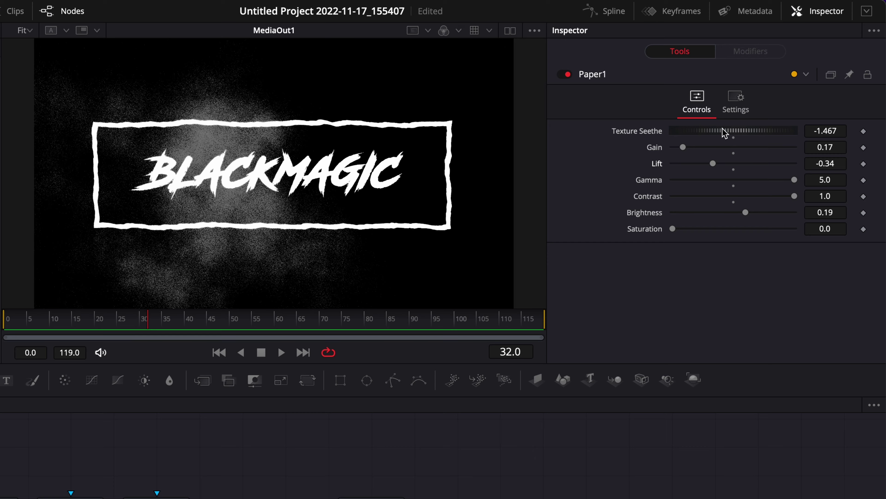
pyautogui.moveTo(725, 133); pyautogui.dragTo(775, 154)
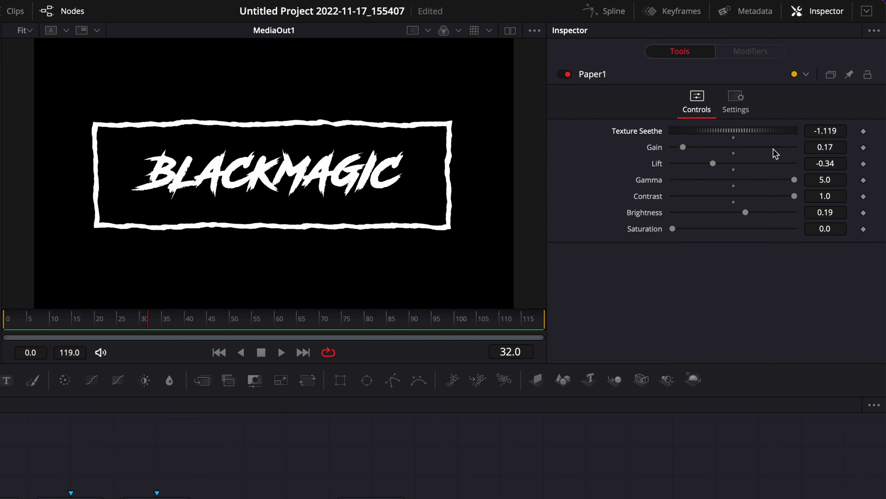